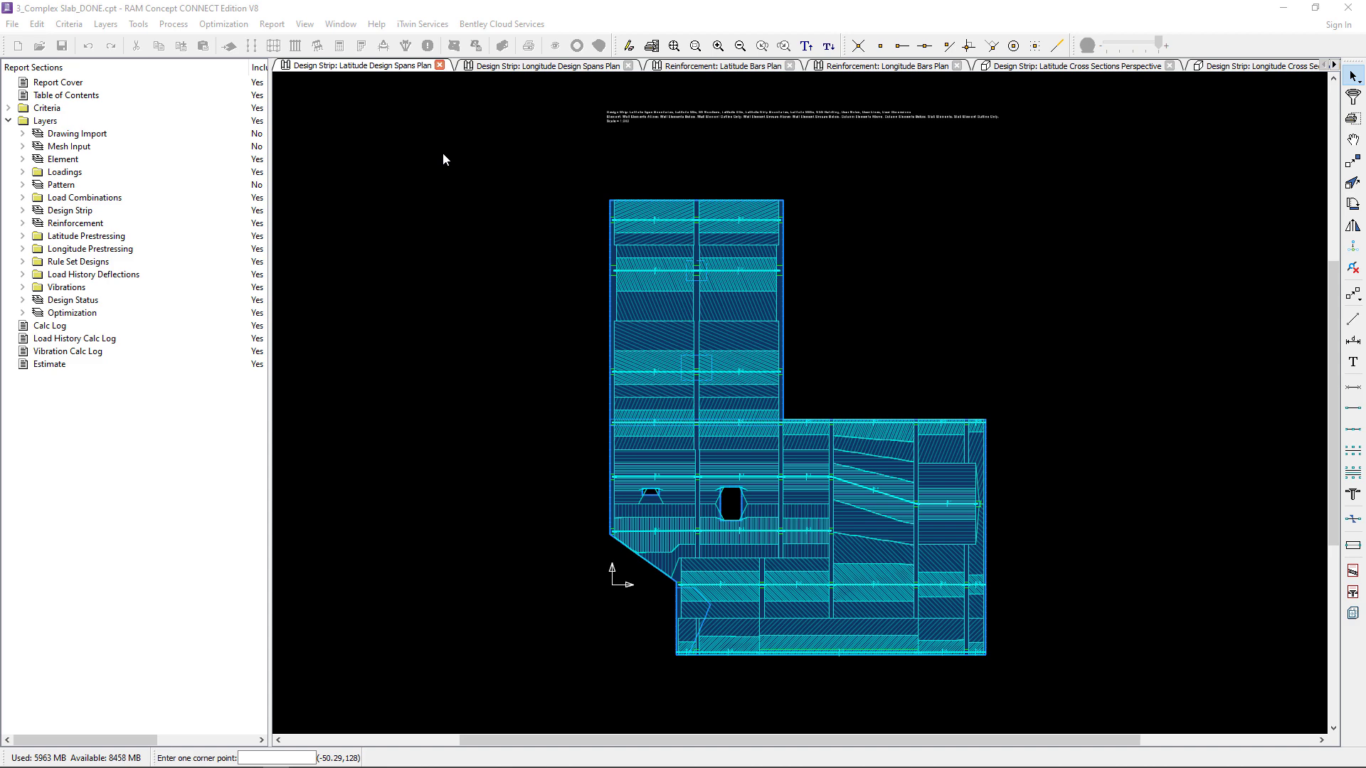
# Step: Examine the concrete cross sections around the slab steps in the latitude and longitude cross sections perspectives
pyautogui.click(1076, 65)
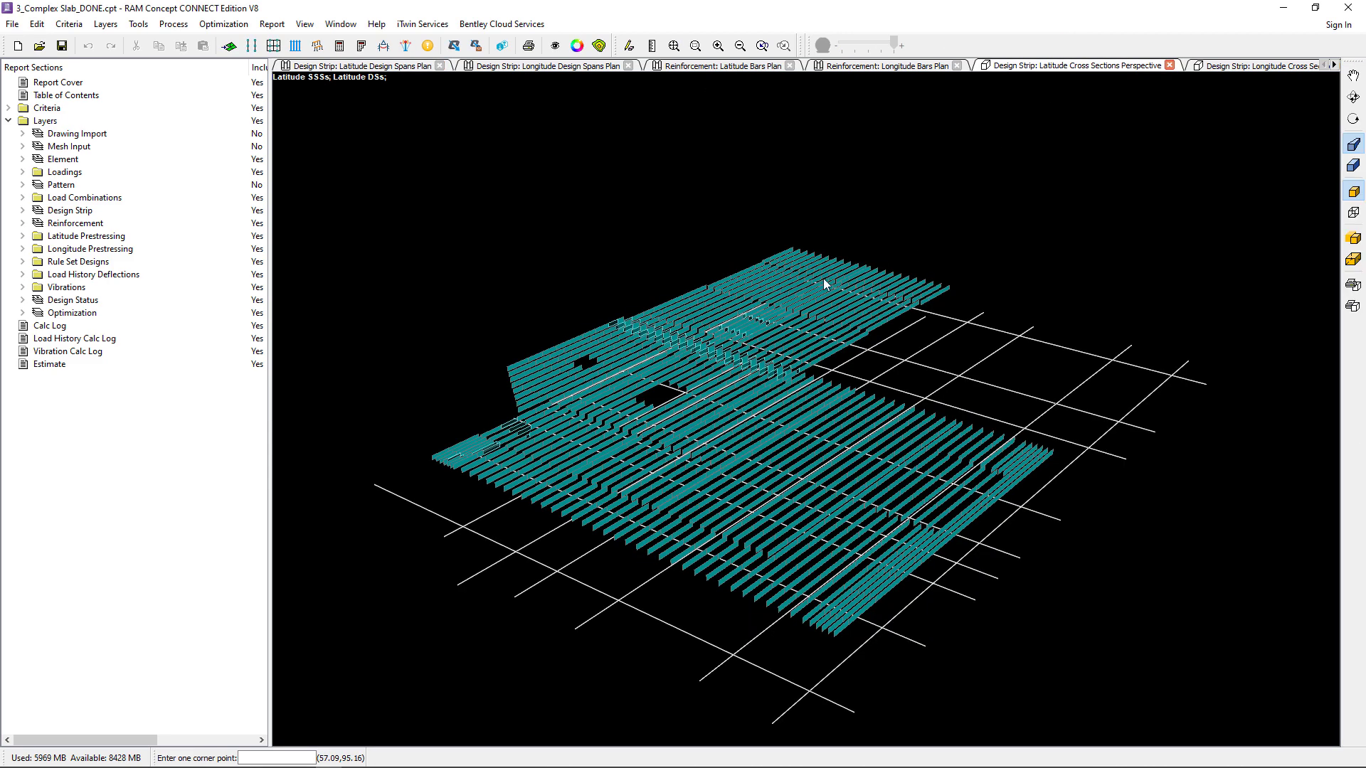
pyautogui.scroll(5, 754, 312)
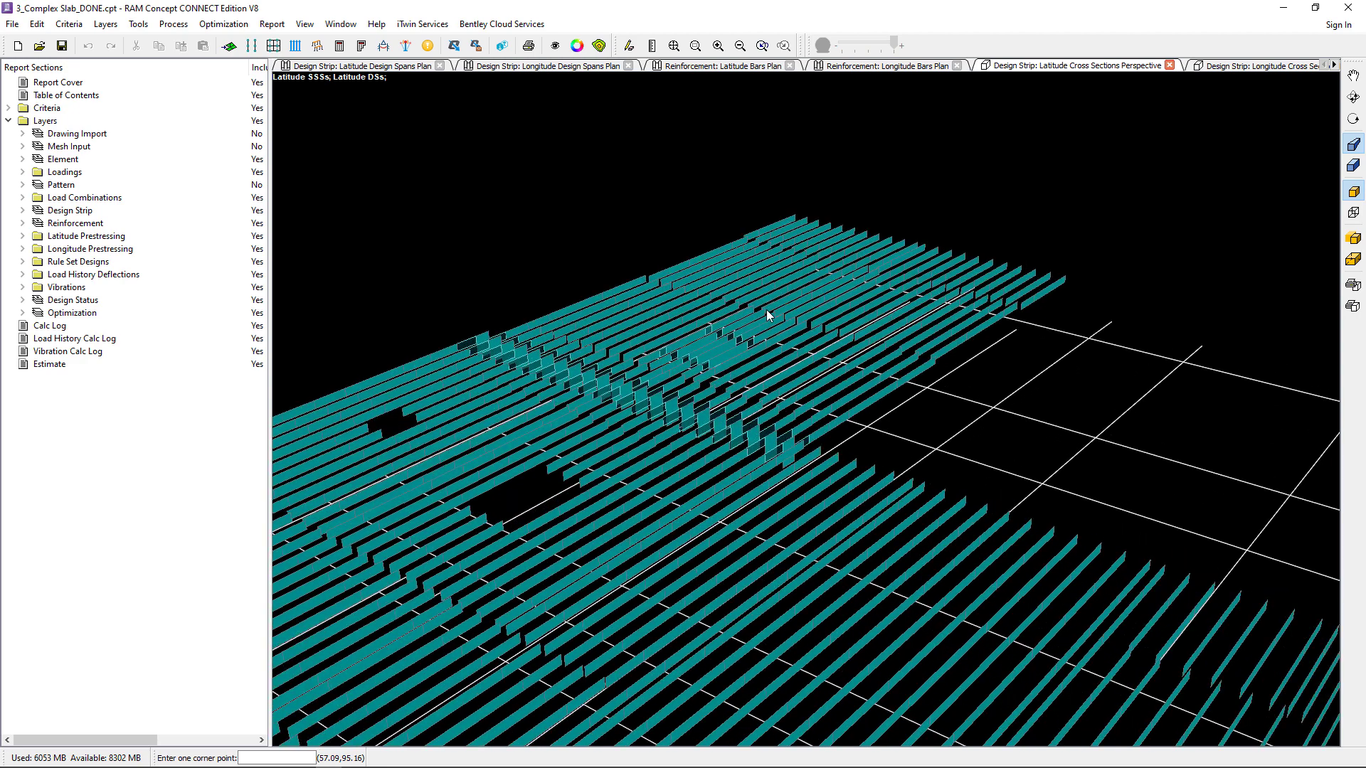
pyautogui.scroll(4, 754, 324)
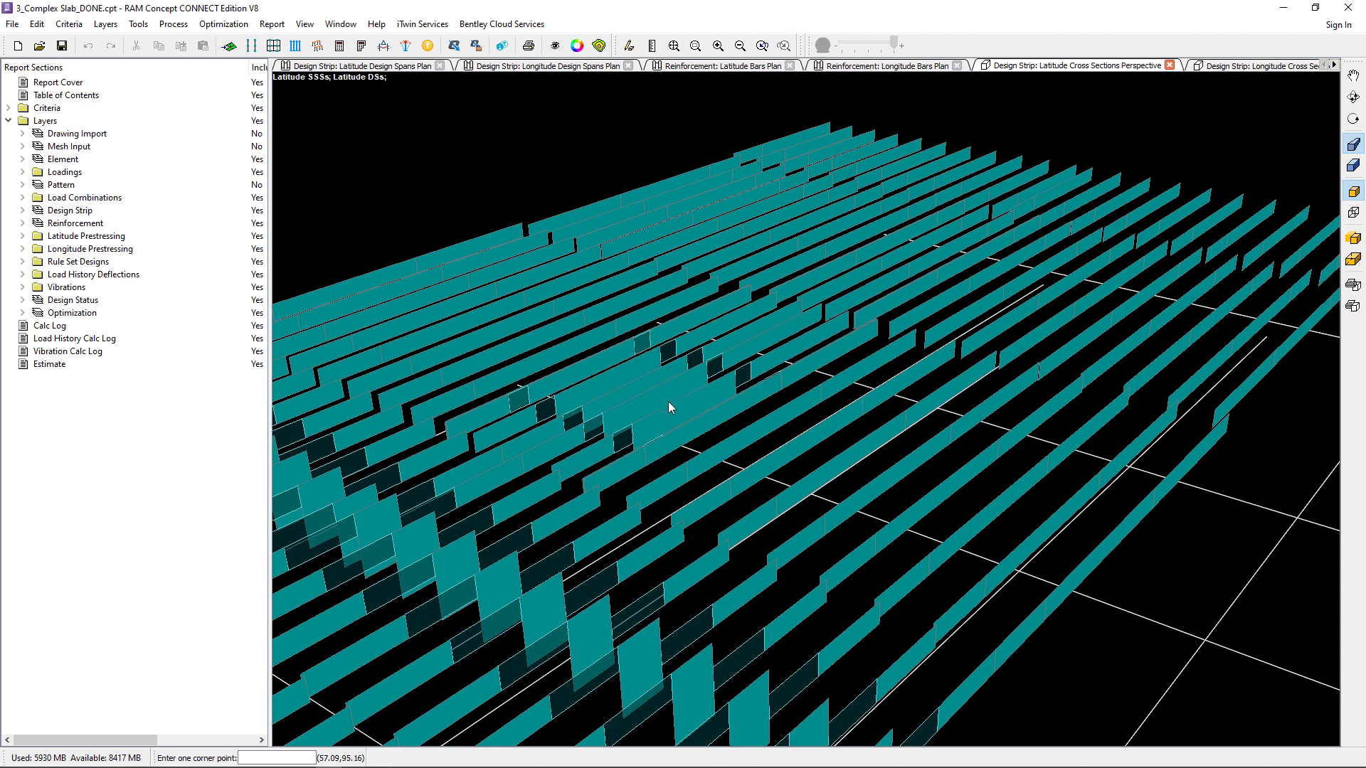
pyautogui.click(1211, 69)
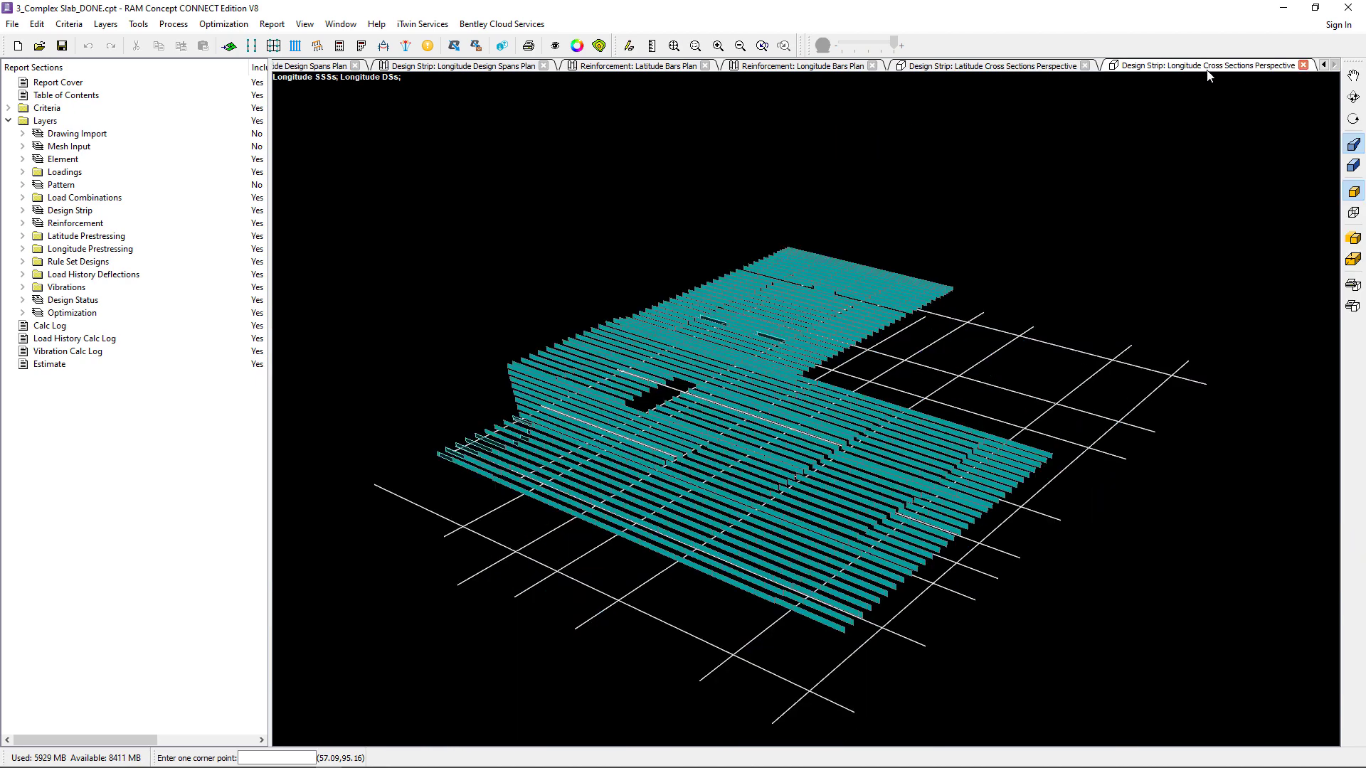
pyautogui.scroll(8, 757, 328)
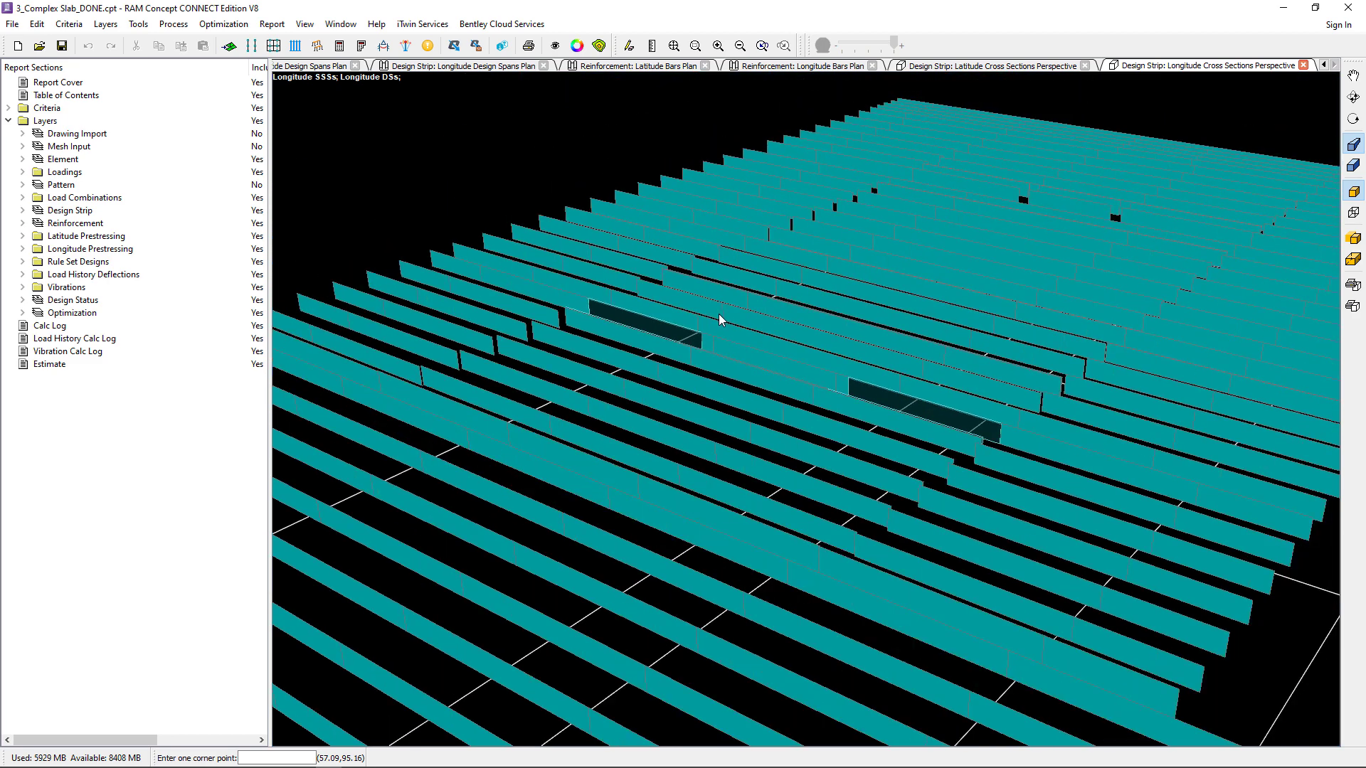
# Step: Inspect the strip generation and column strip properties of the two latitude spans crossing the lower drop cap in the upper wing
pyautogui.click(1324, 65)
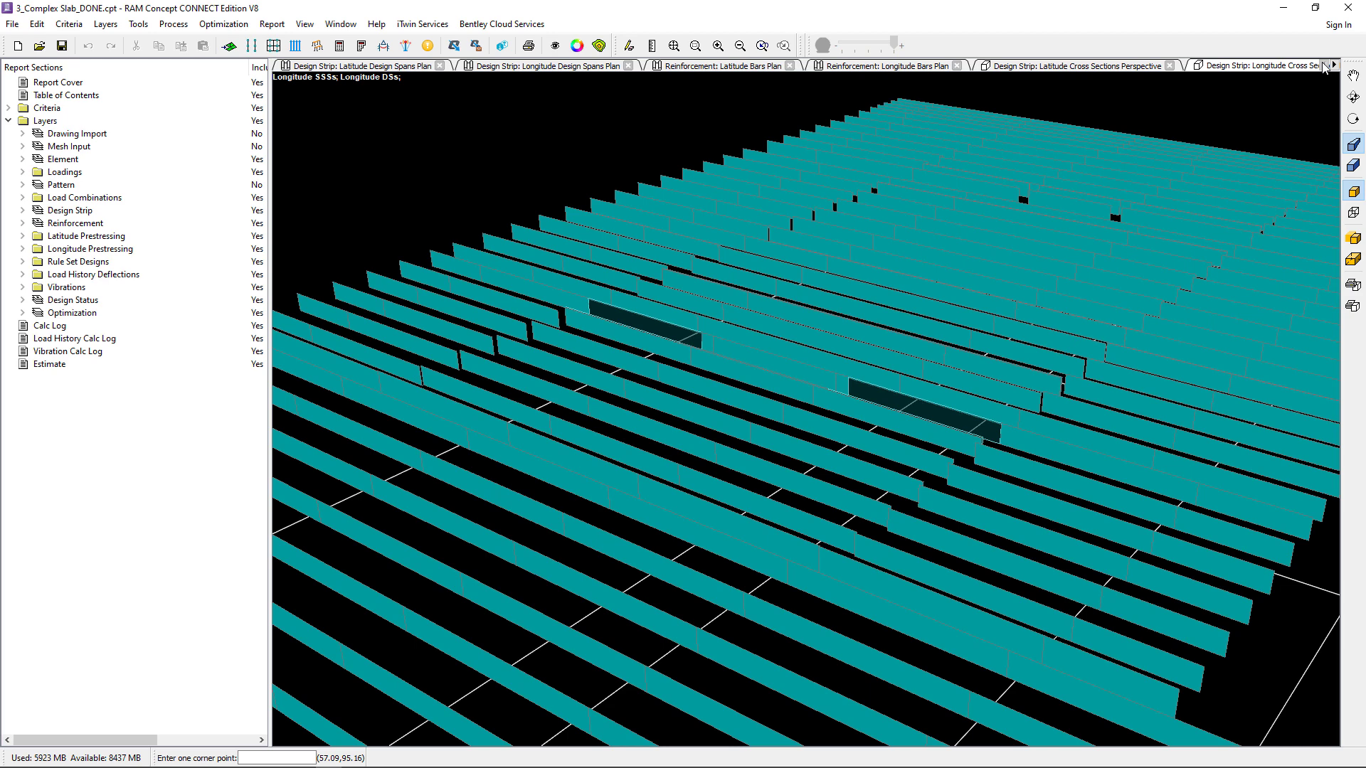
pyautogui.click(381, 66)
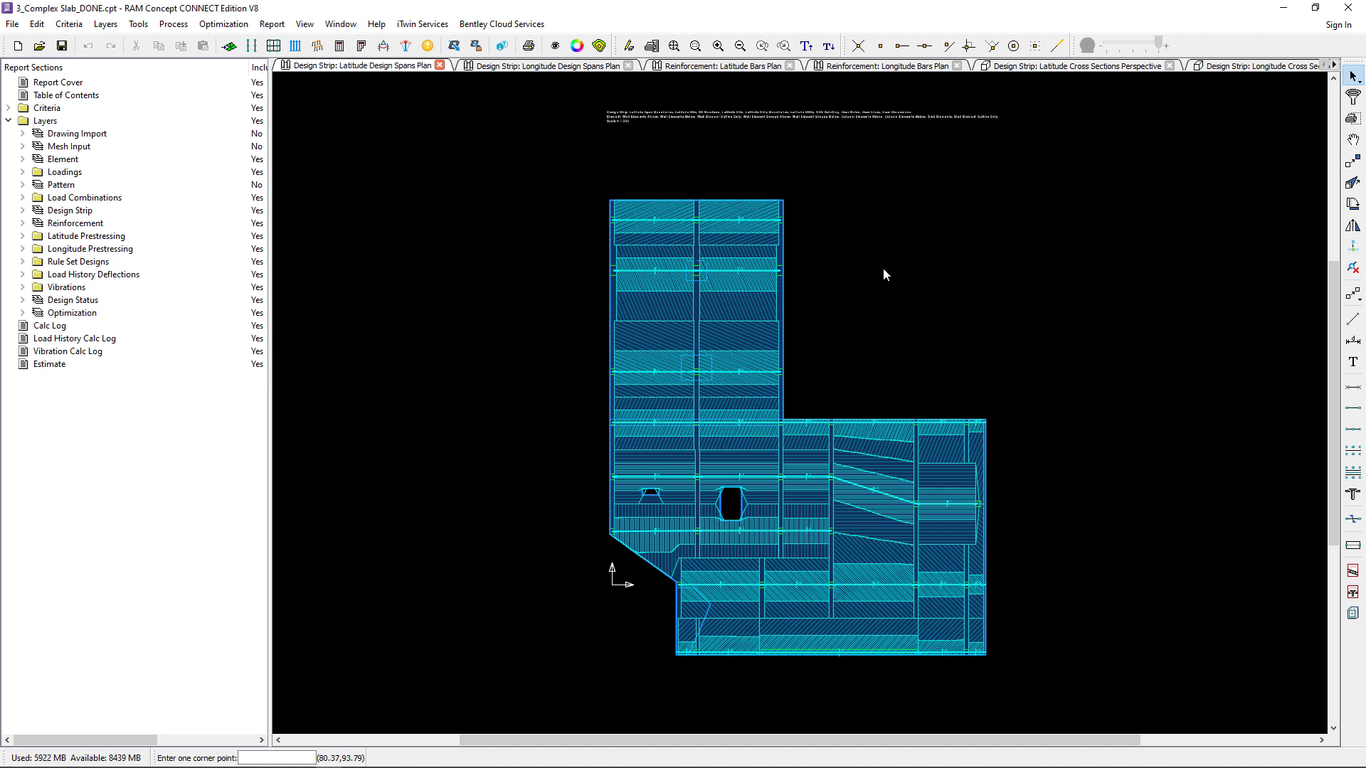
pyautogui.click(727, 399)
pyautogui.click(662, 340)
pyautogui.rightClick(662, 340)
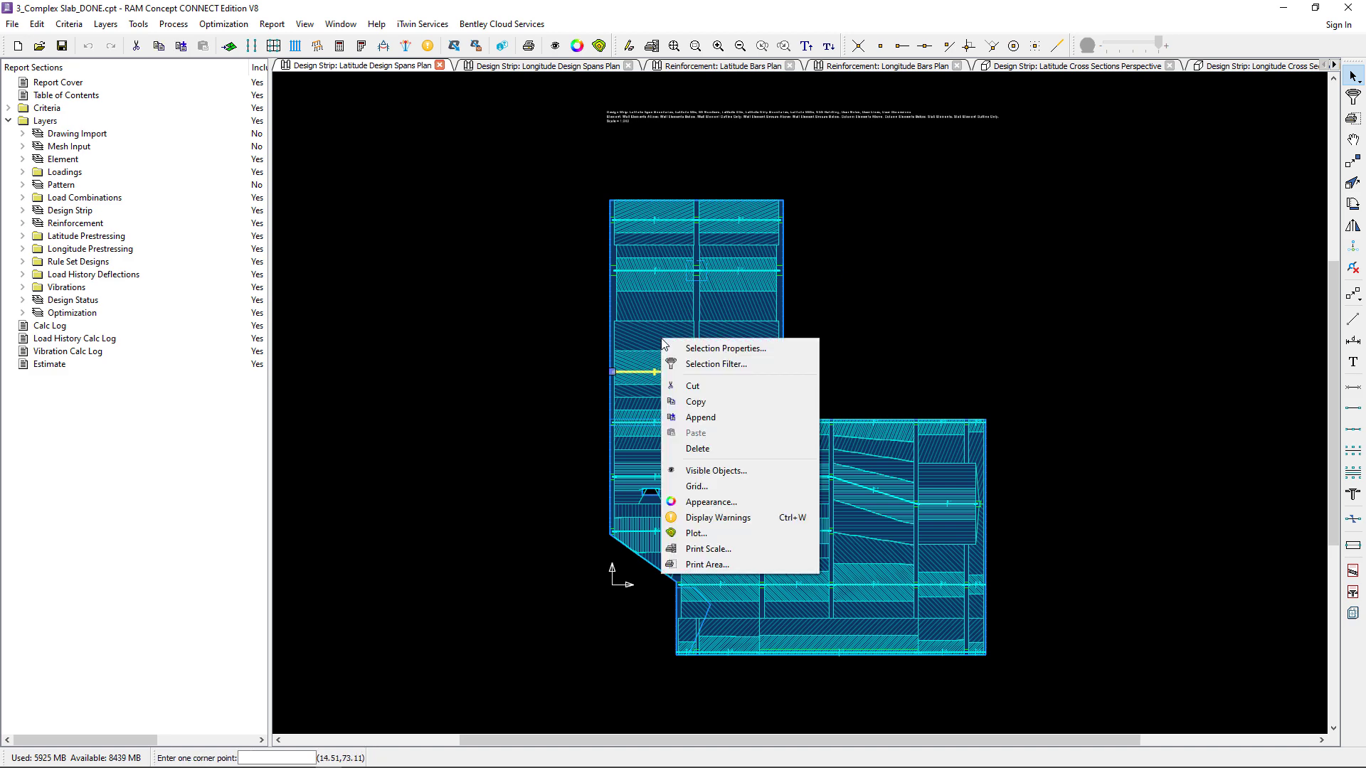
pyautogui.click(683, 345)
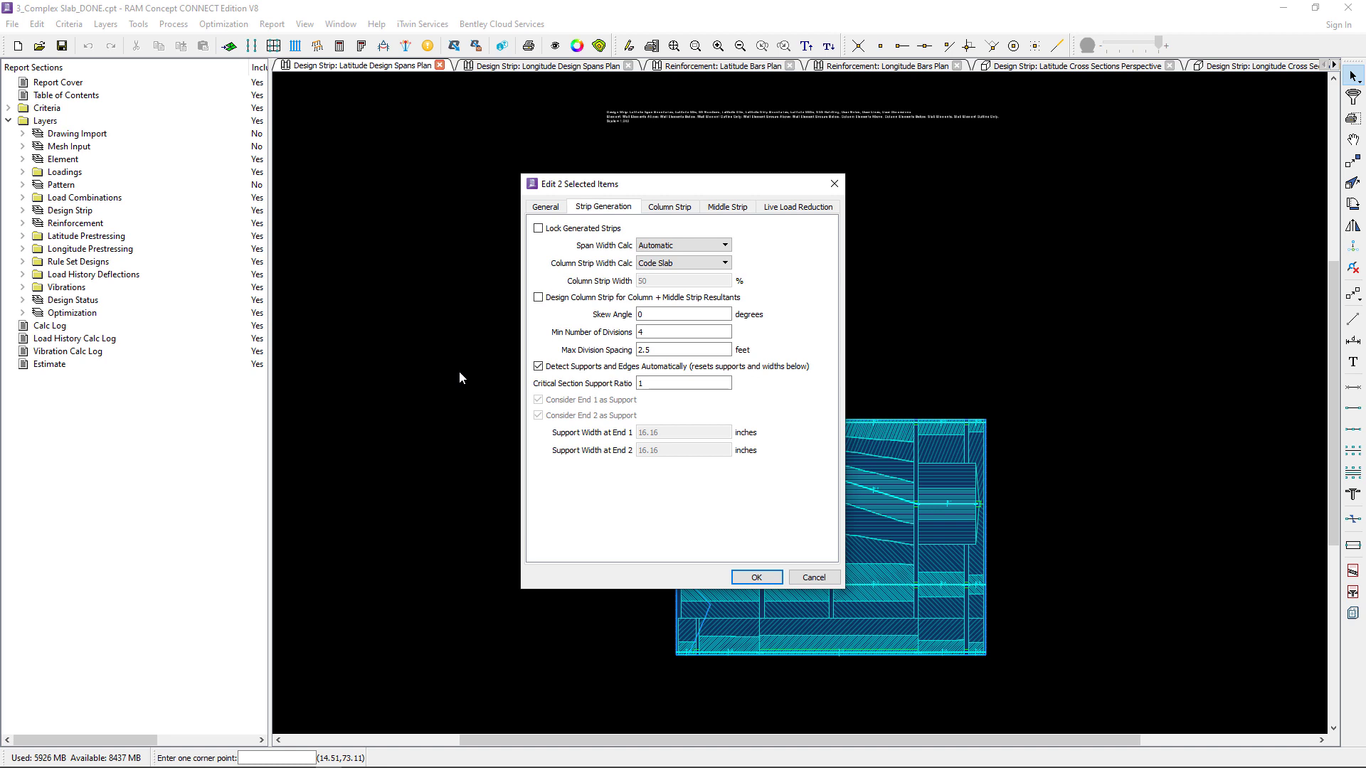
pyautogui.click(667, 207)
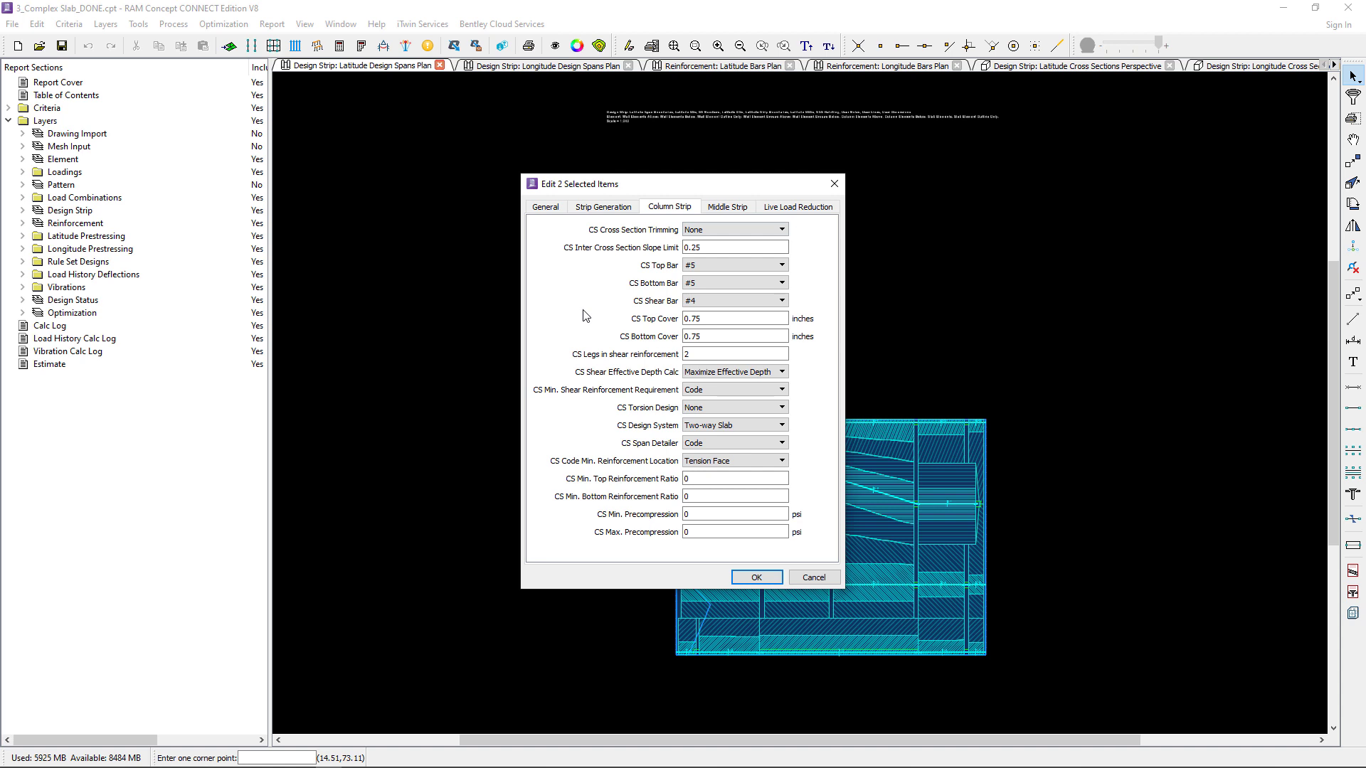
pyautogui.click(813, 578)
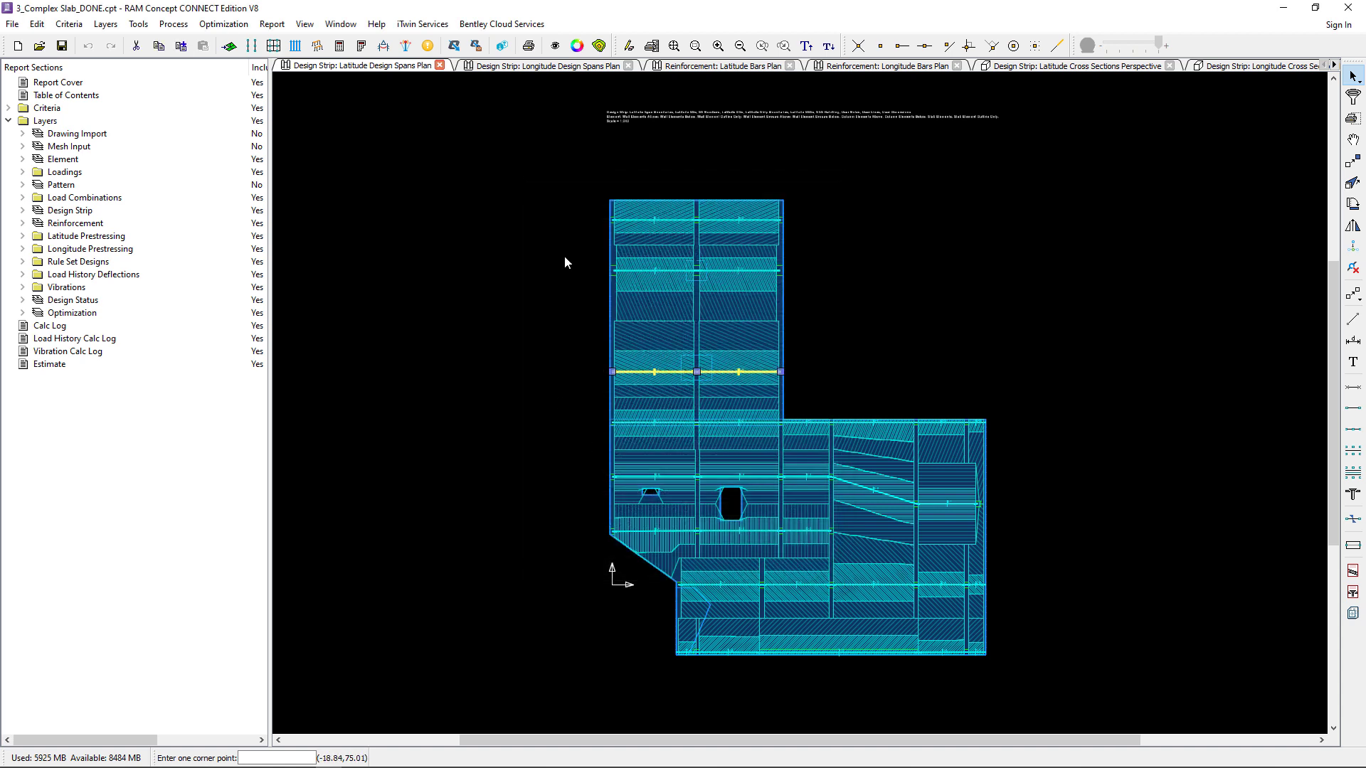
pyautogui.press('Escape')
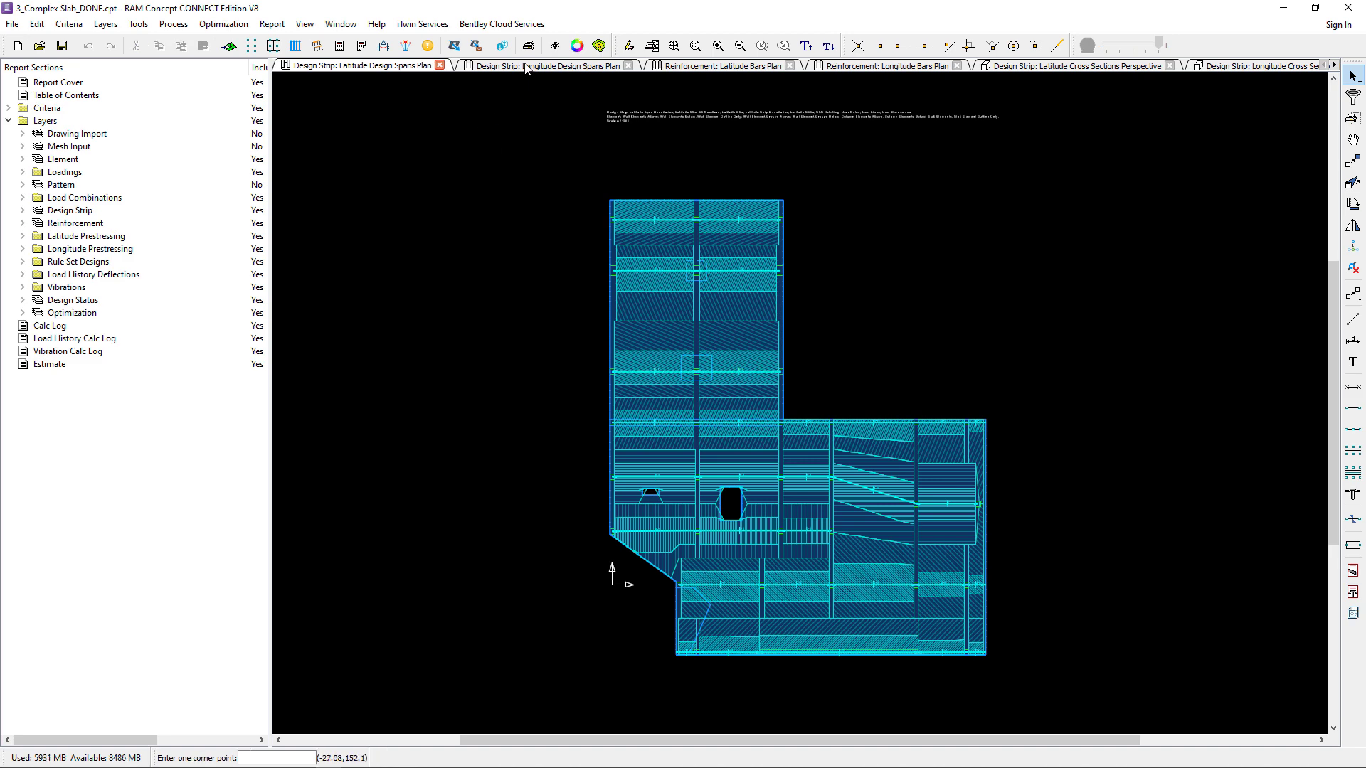
# Step: Inspect the strip generation and column strip properties of longitude span 12-6, including its cross section trimming
pyautogui.click(525, 66)
pyautogui.scroll(2, 703, 286)
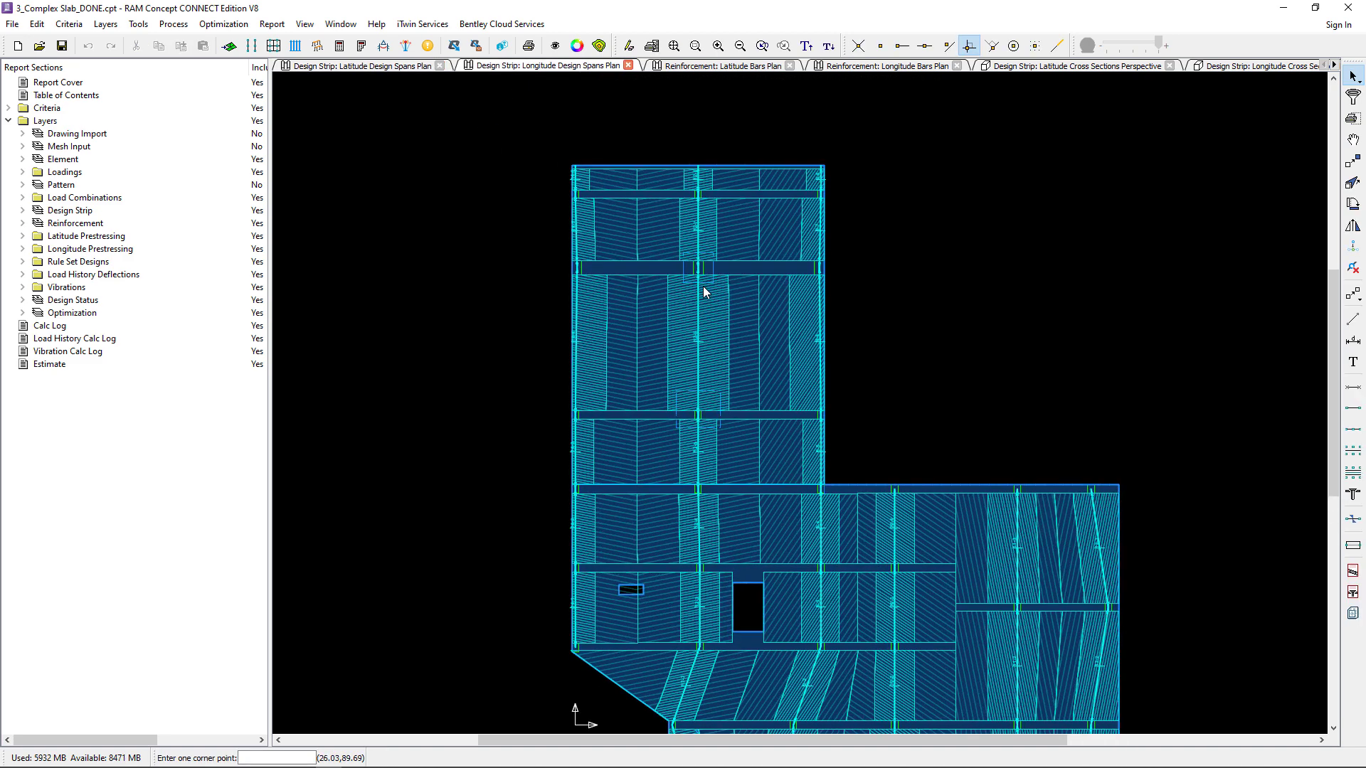
pyautogui.scroll(3, 702, 286)
pyautogui.moveTo(749, 304); pyautogui.dragTo(754, 340, button='middle')
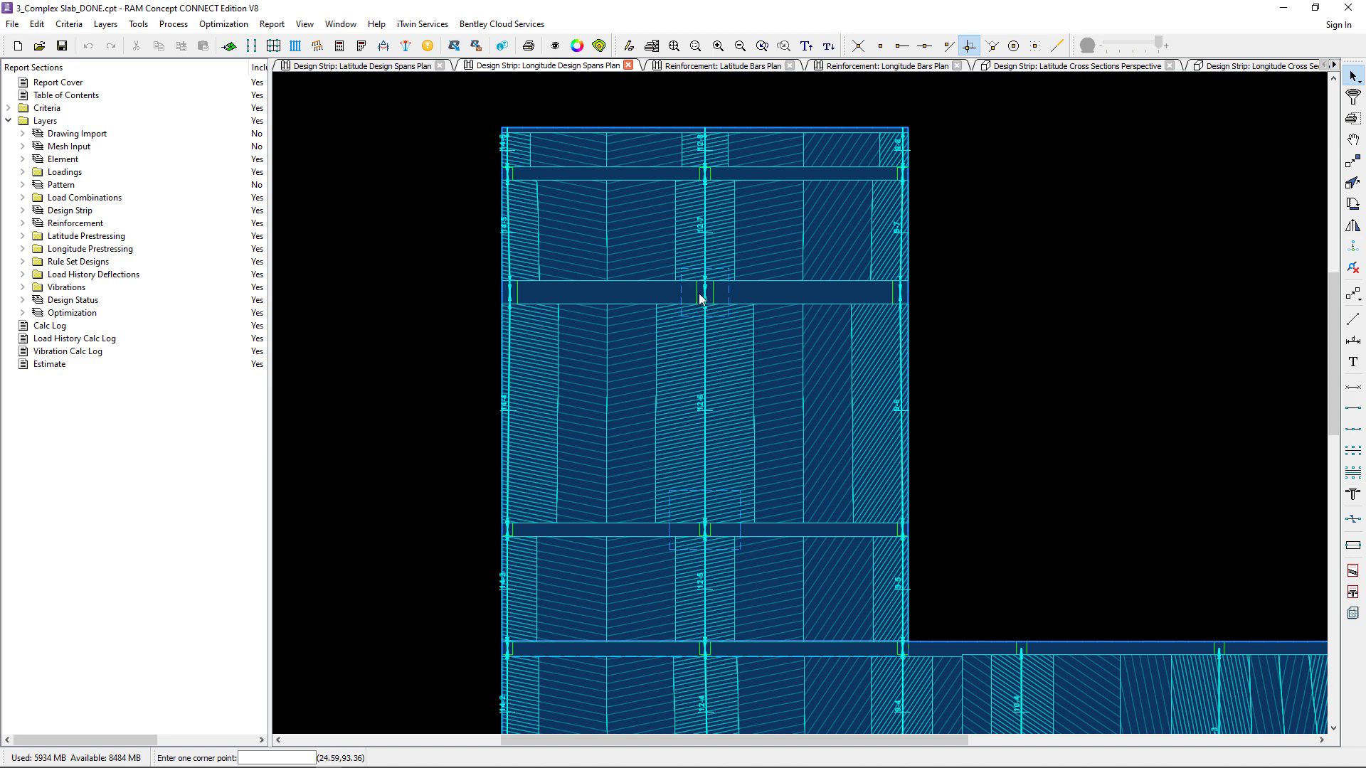
pyautogui.click(689, 396)
pyautogui.rightClick(664, 421)
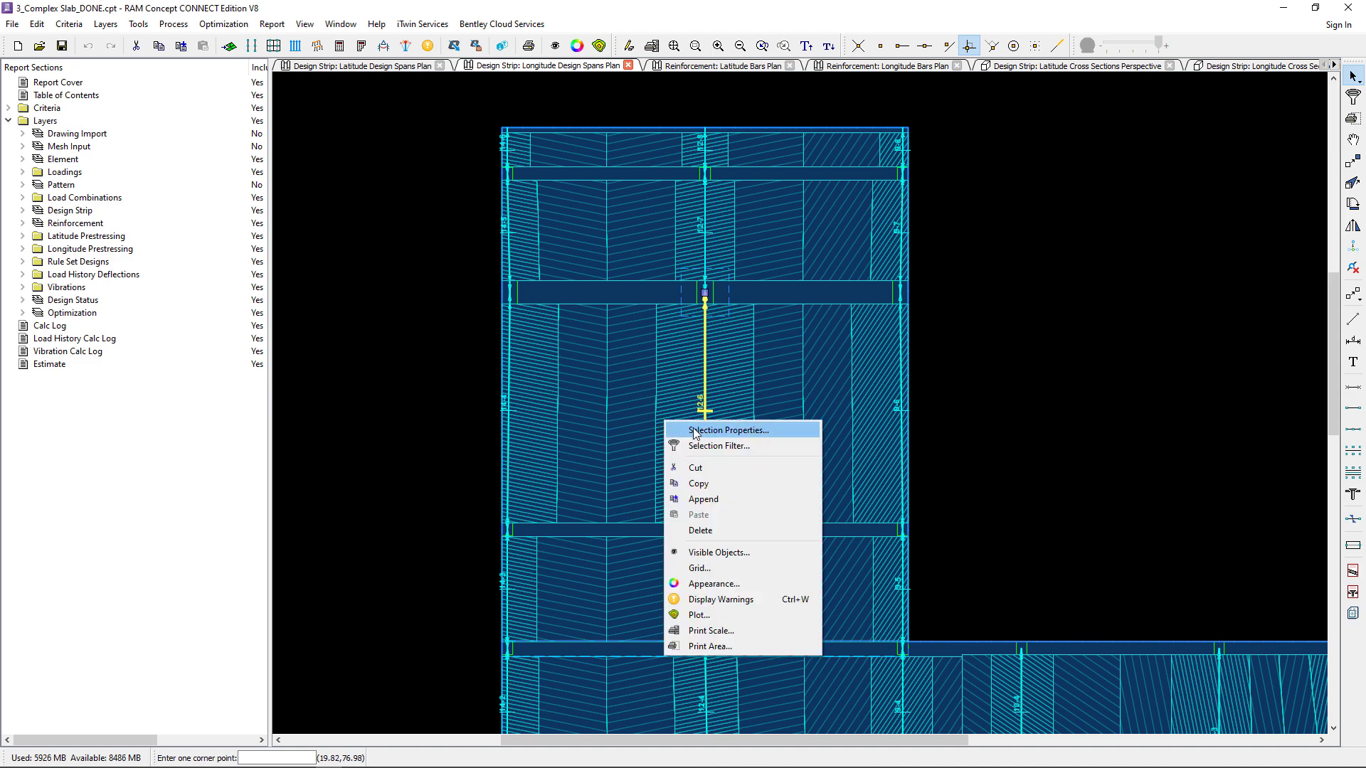
pyautogui.click(692, 430)
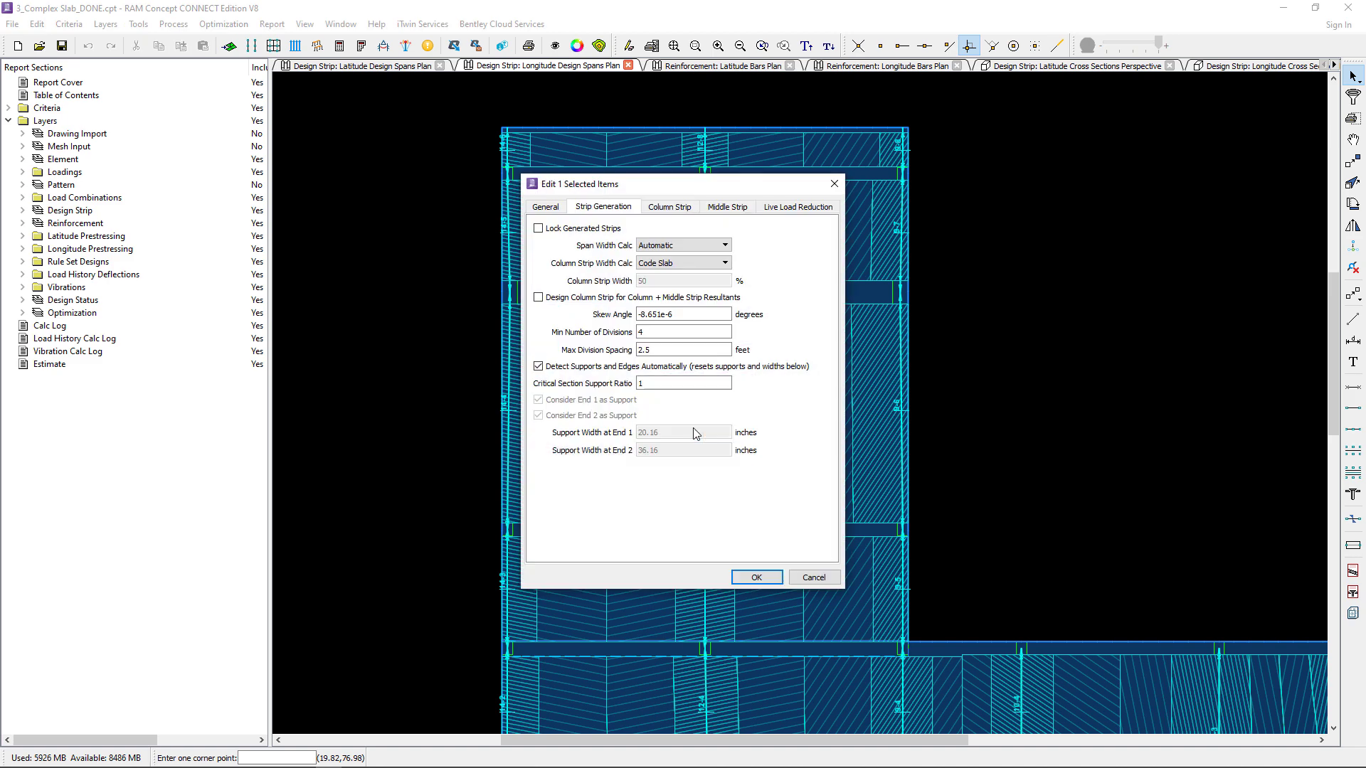
pyautogui.click(679, 208)
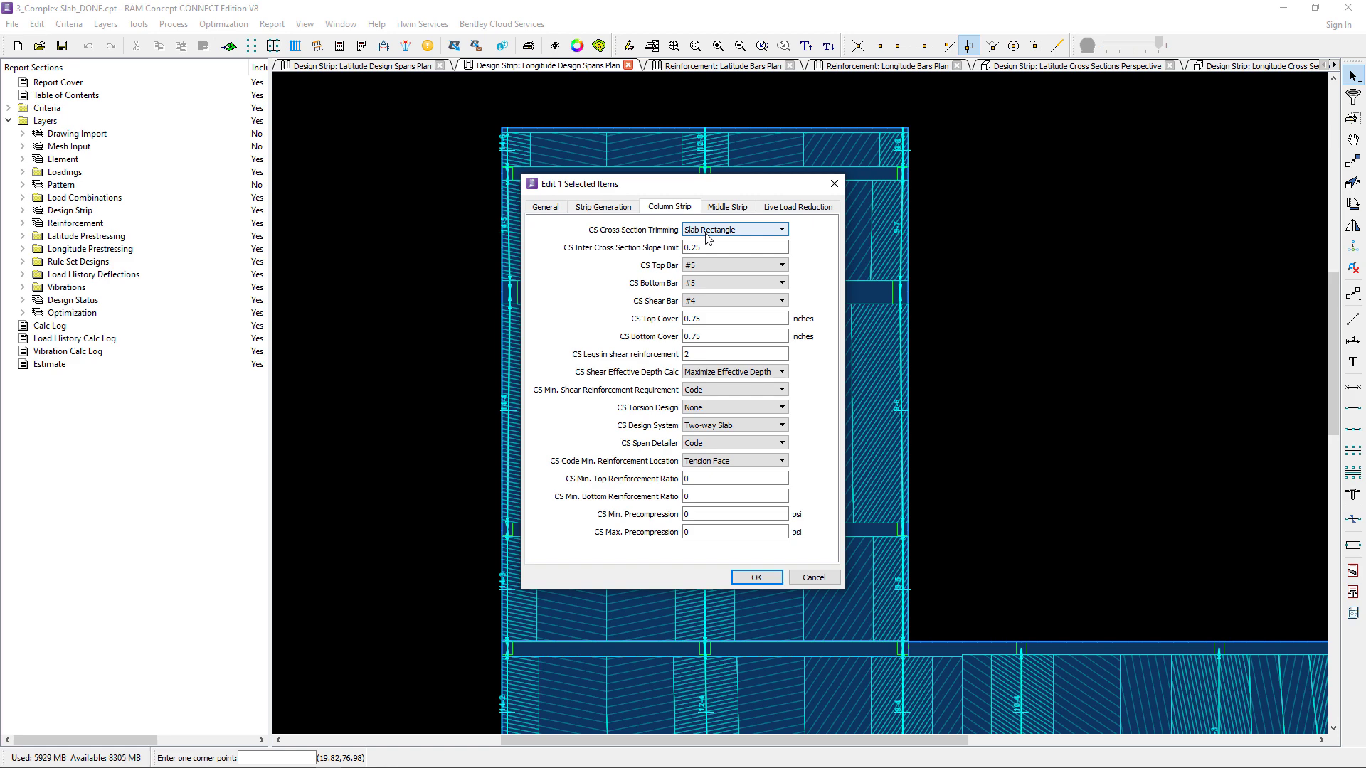
pyautogui.click(814, 577)
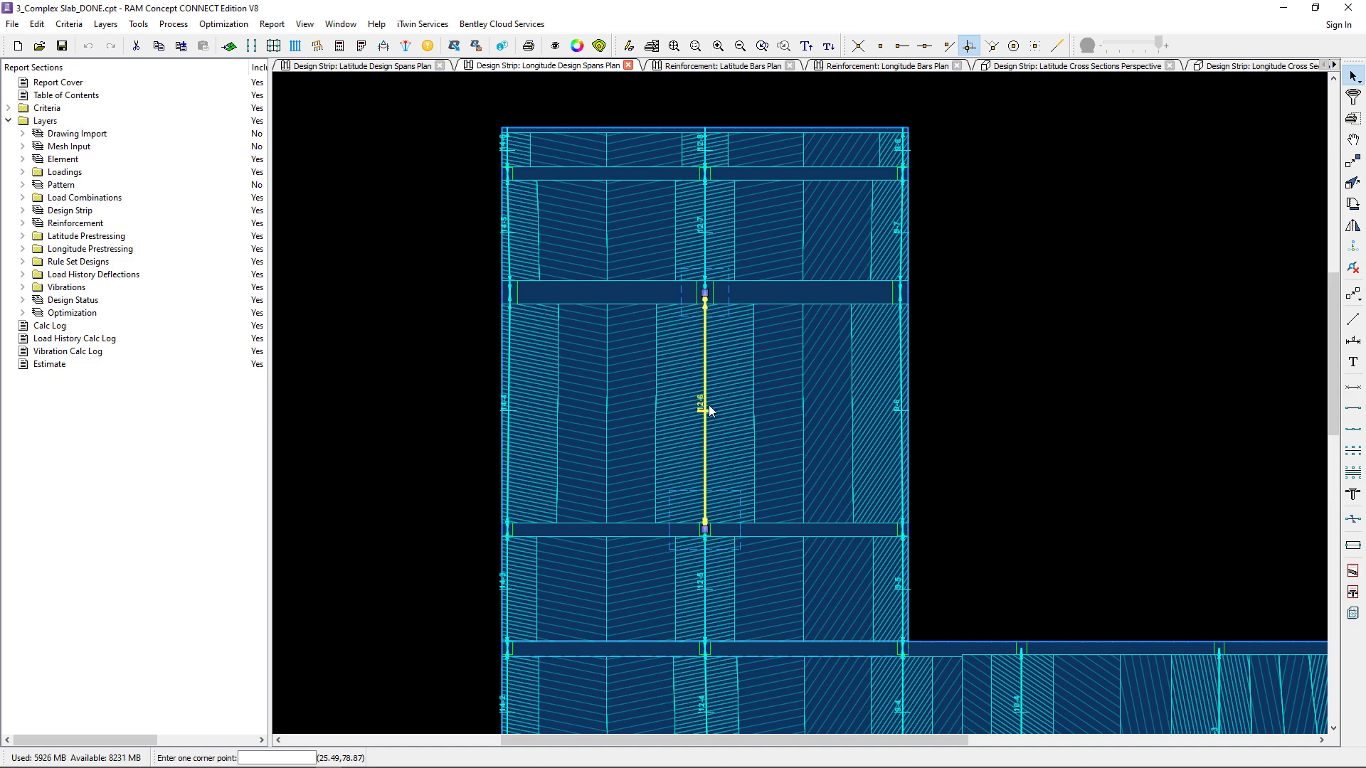
# Step: Stretch the lower end of longitude span 12-6 up to the span's midpoint, using midpoint snapping
pyautogui.scroll(2, 683, 372)
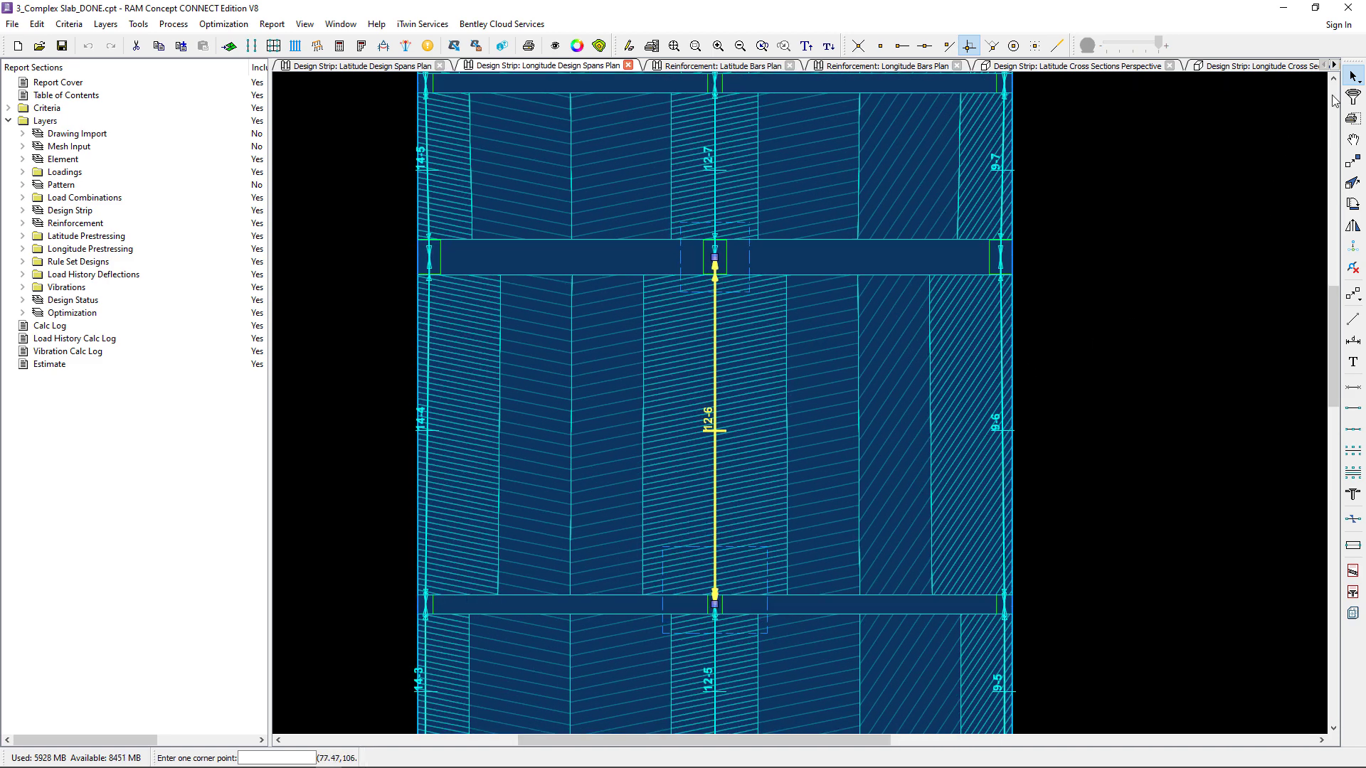
pyautogui.click(1353, 184)
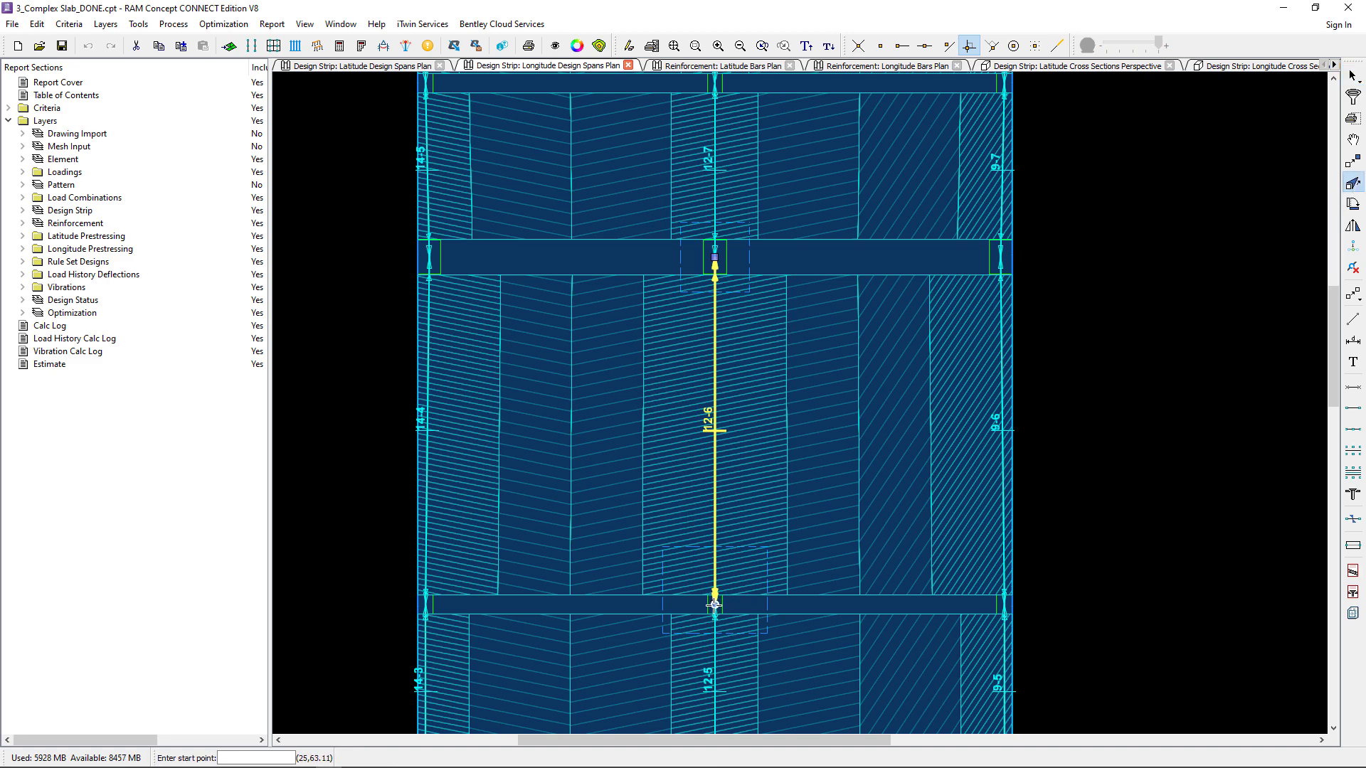
pyautogui.click(714, 605)
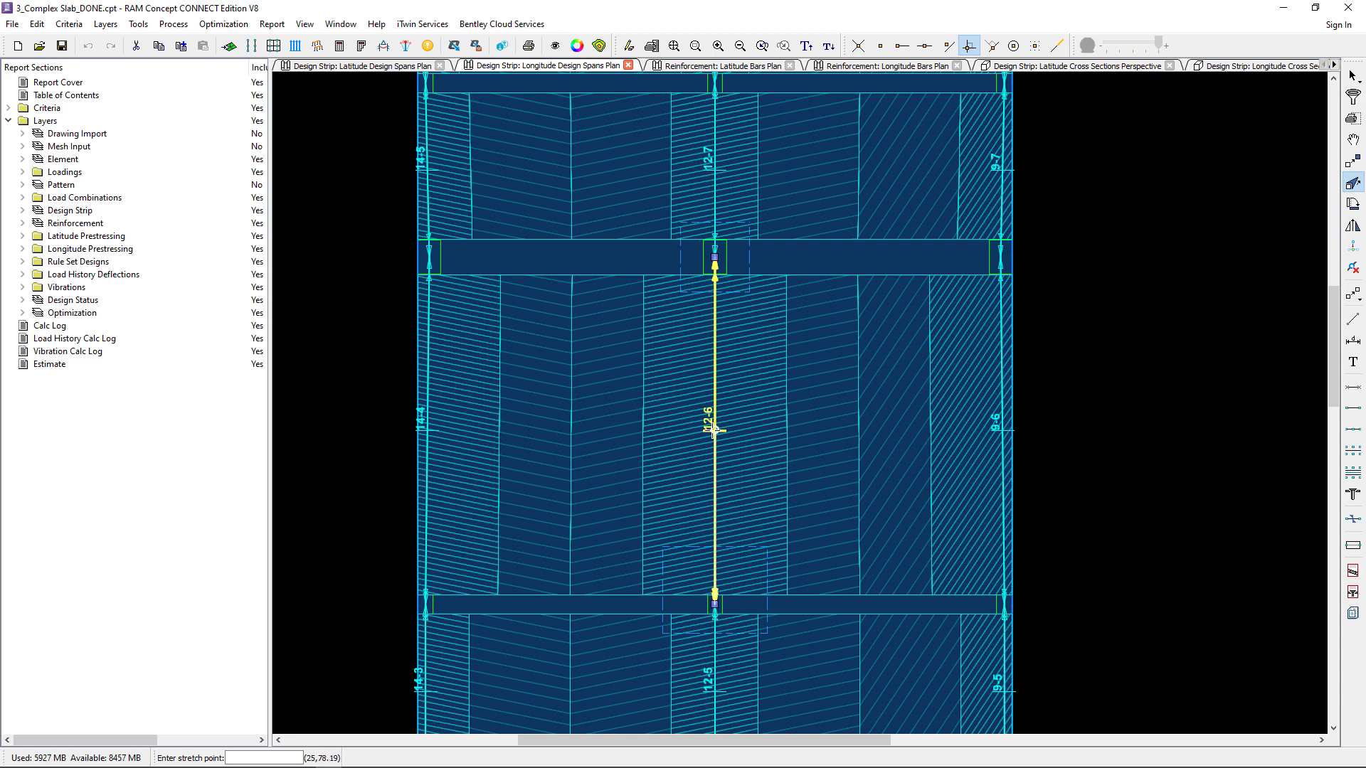
pyautogui.click(924, 46)
pyautogui.click(714, 430)
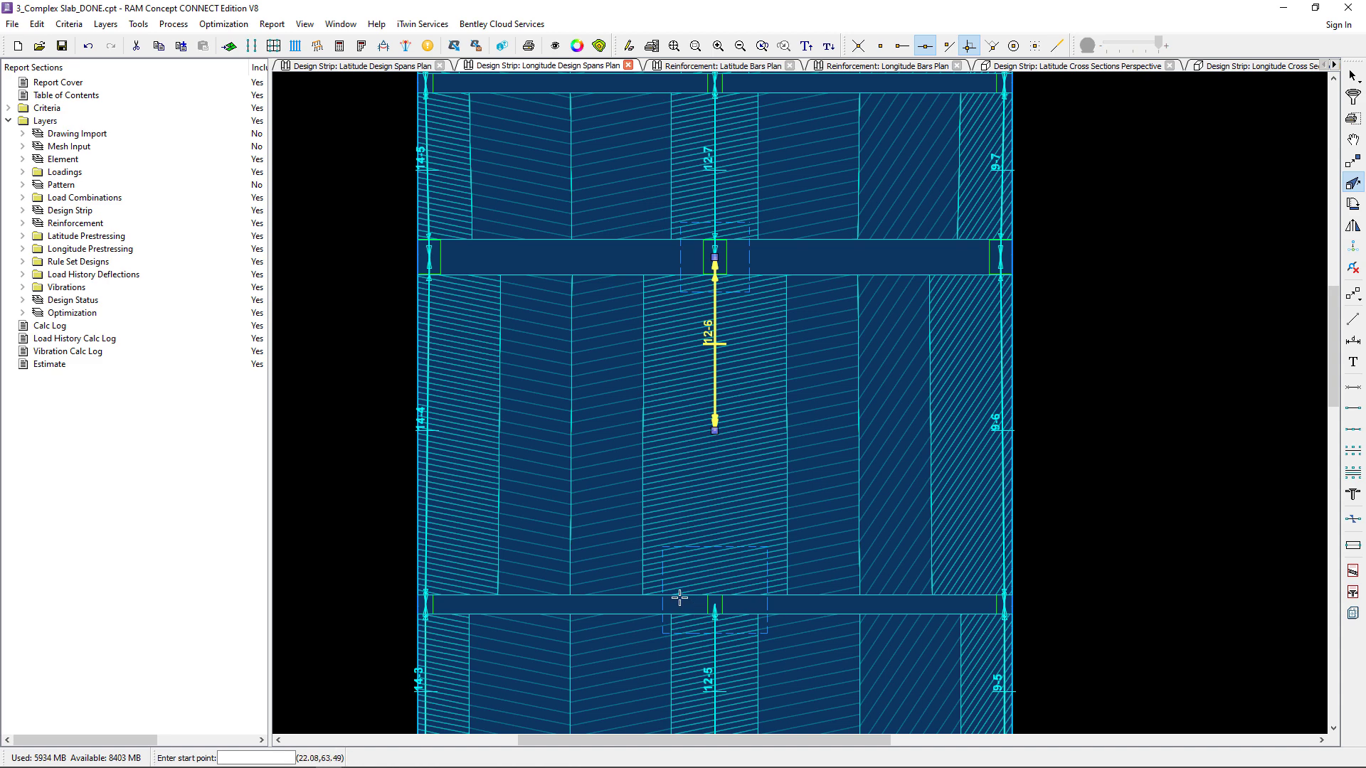
# Step: Draw a span segment with the default span properties from the lower column to the shortened end of span 12-6, using endpoint snapping
pyautogui.doubleClick(1354, 409)
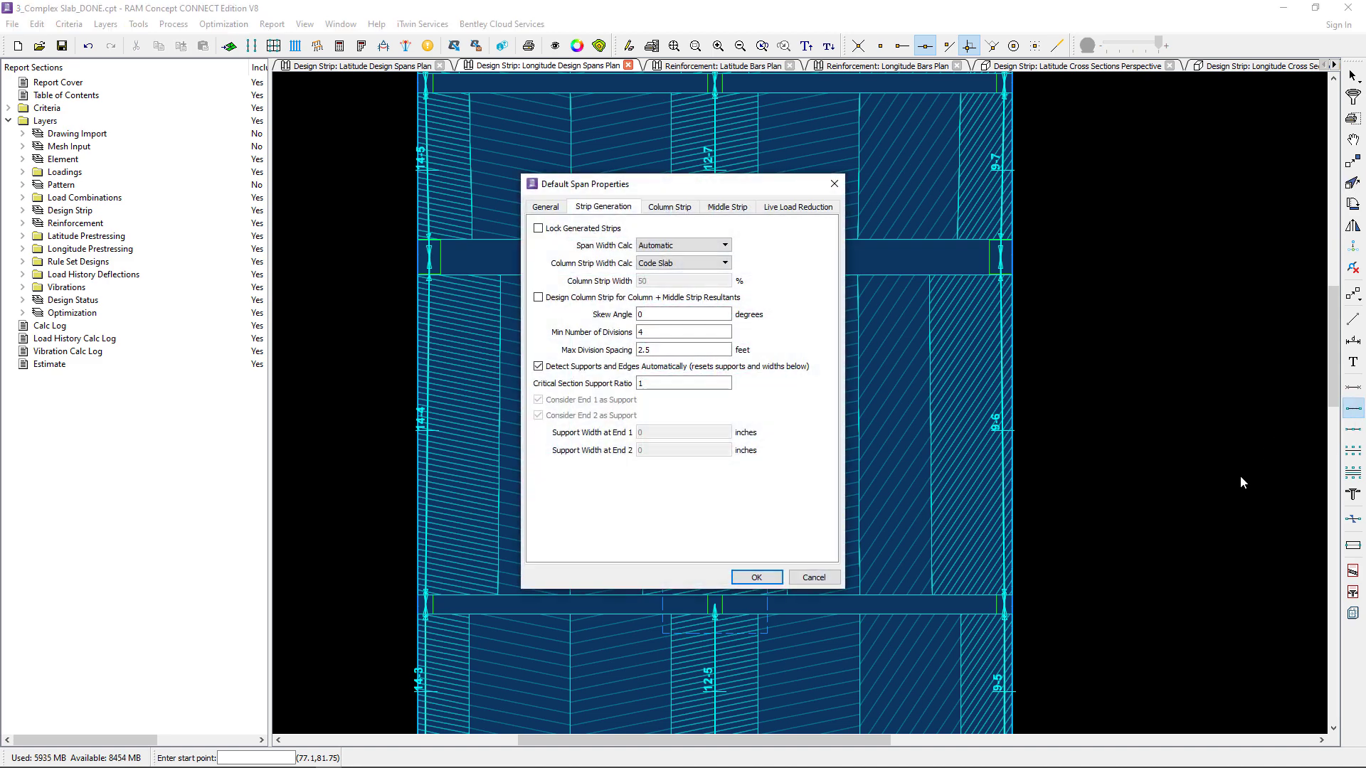
pyautogui.click(673, 207)
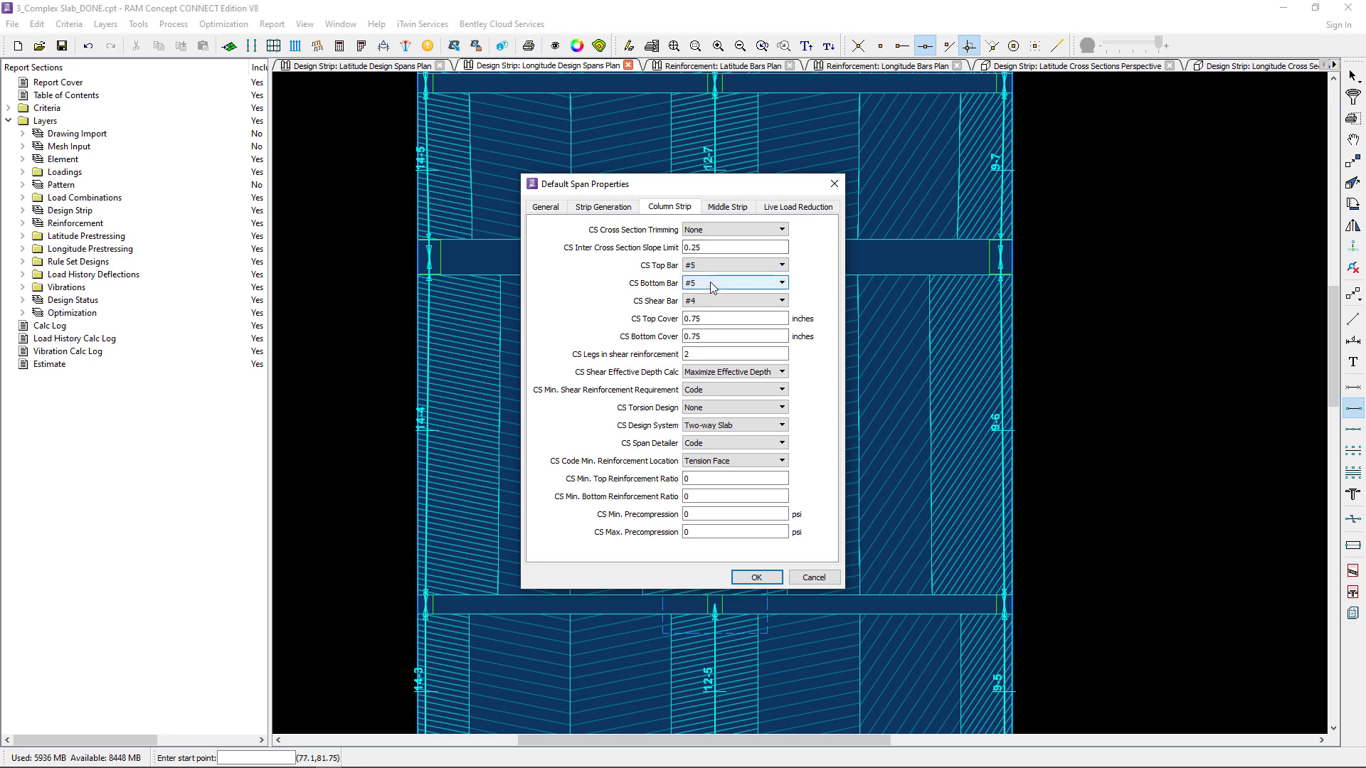
pyautogui.click(752, 578)
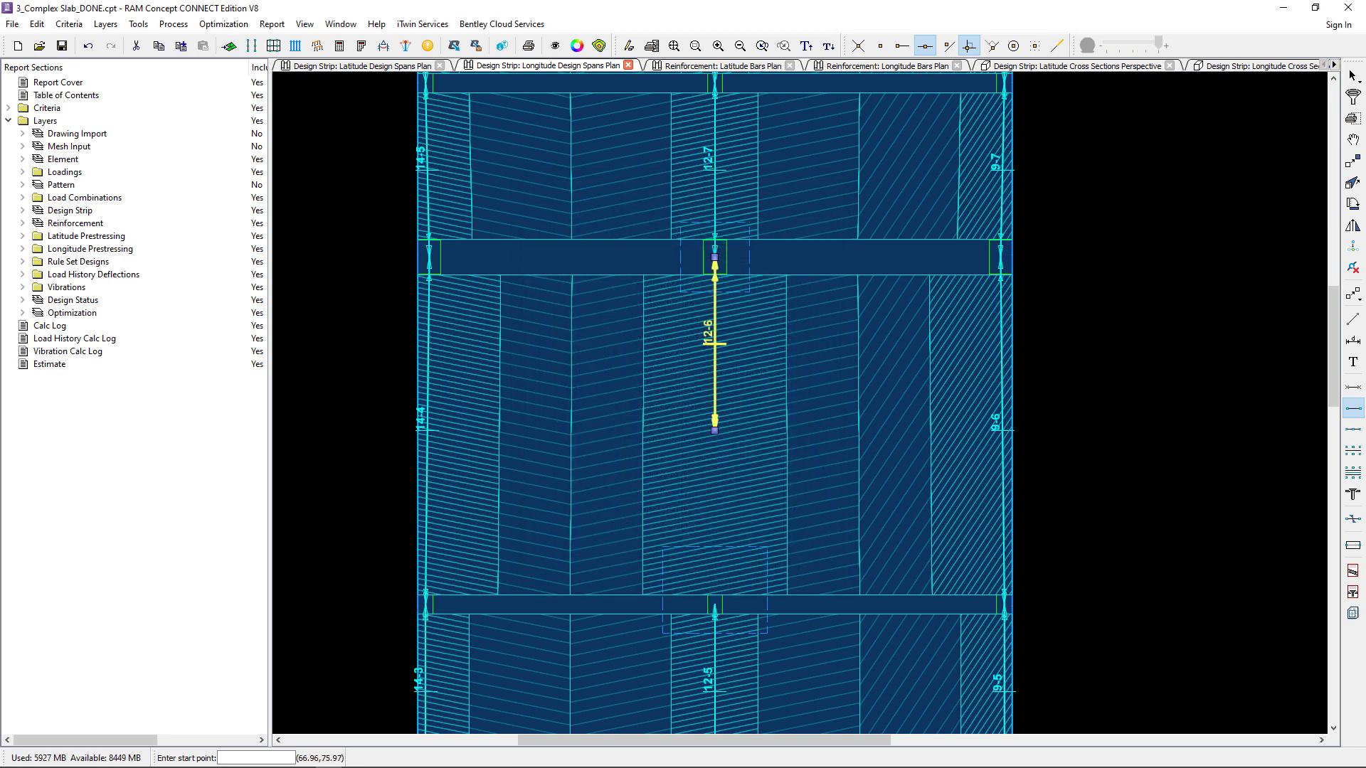
pyautogui.click(714, 605)
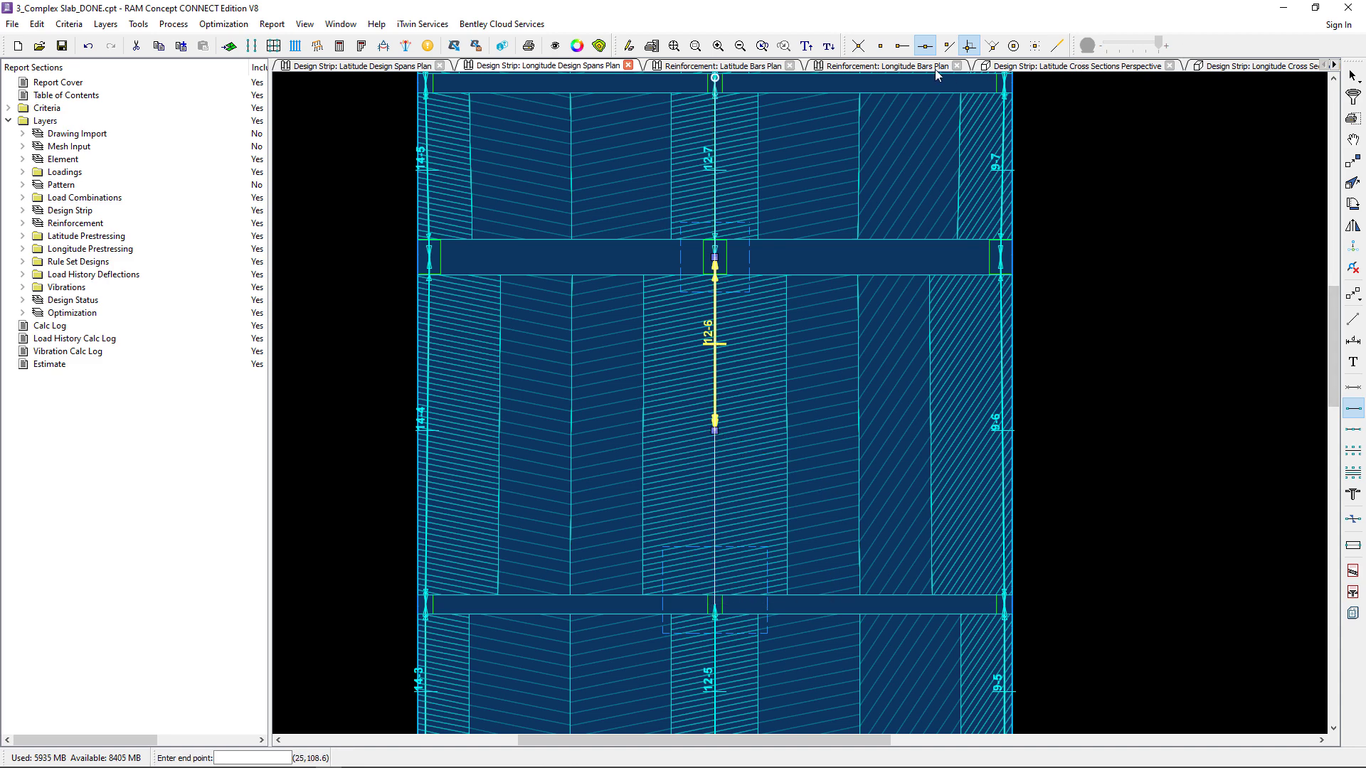
pyautogui.click(902, 46)
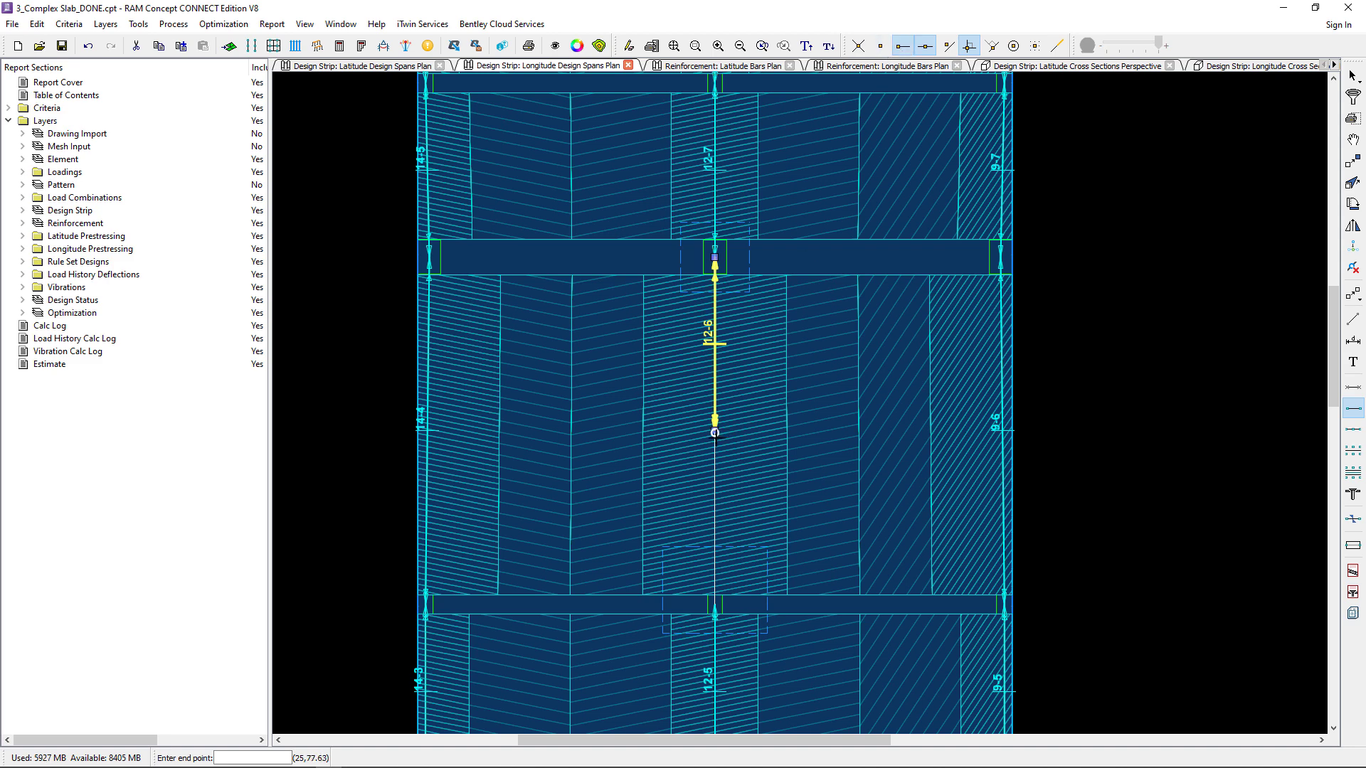
pyautogui.click(715, 429)
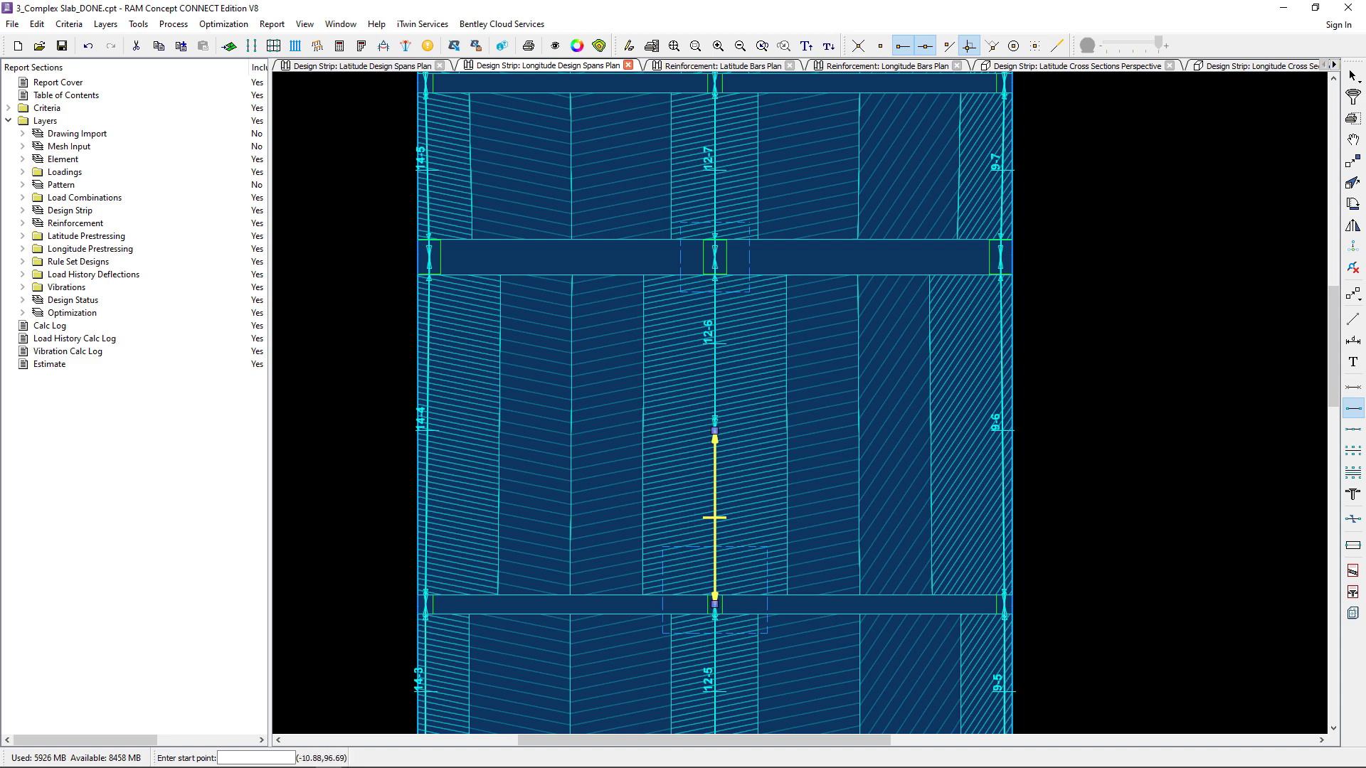
# Step: Regenerate the design strips for the split span and close the warnings list
pyautogui.click(272, 50)
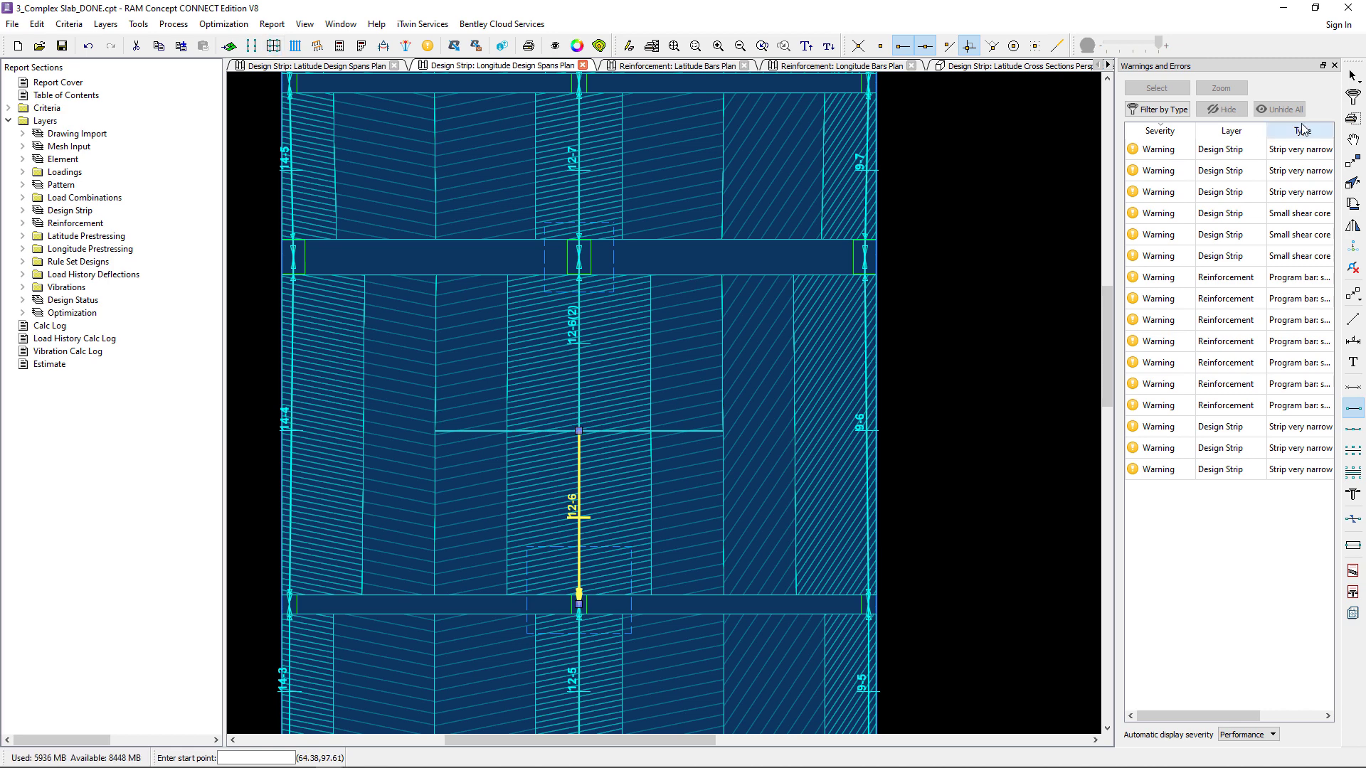
pyautogui.click(1334, 65)
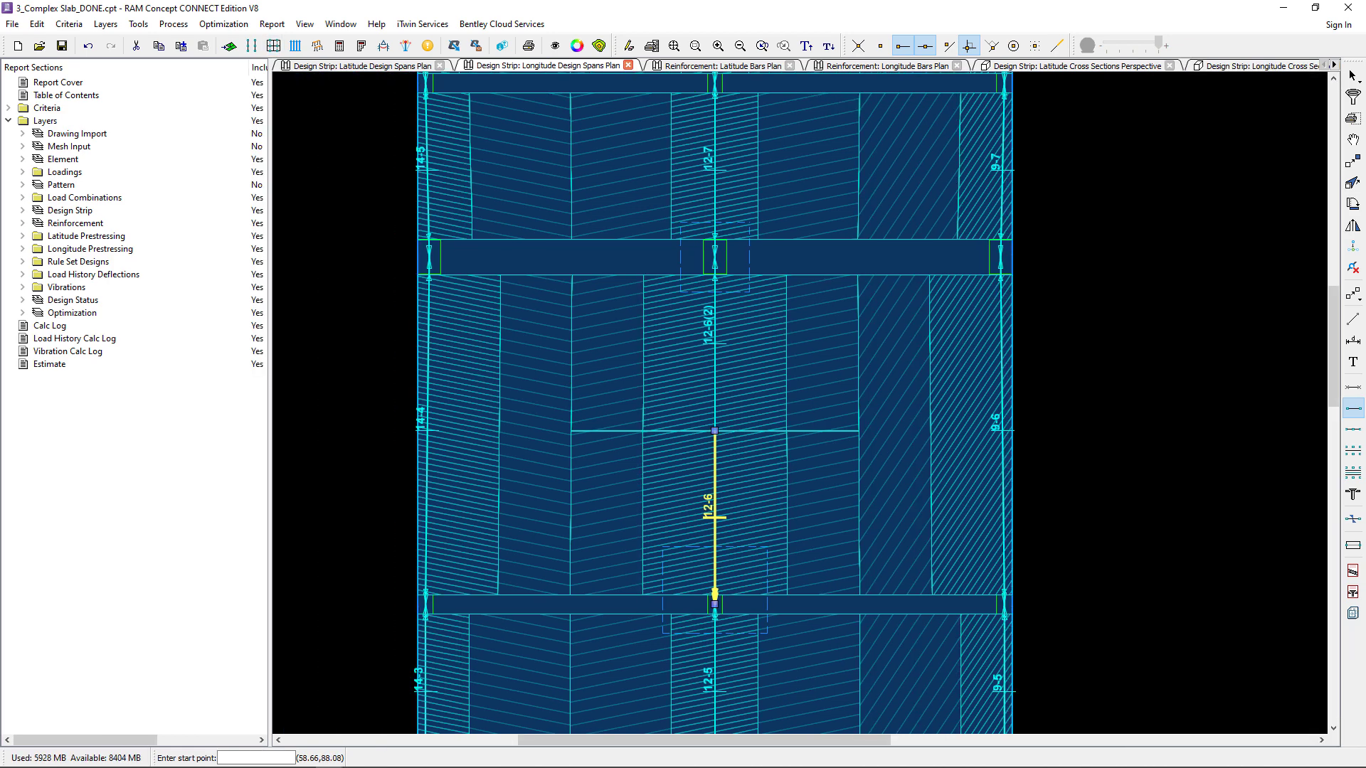
pyautogui.scroll(1, 738, 477)
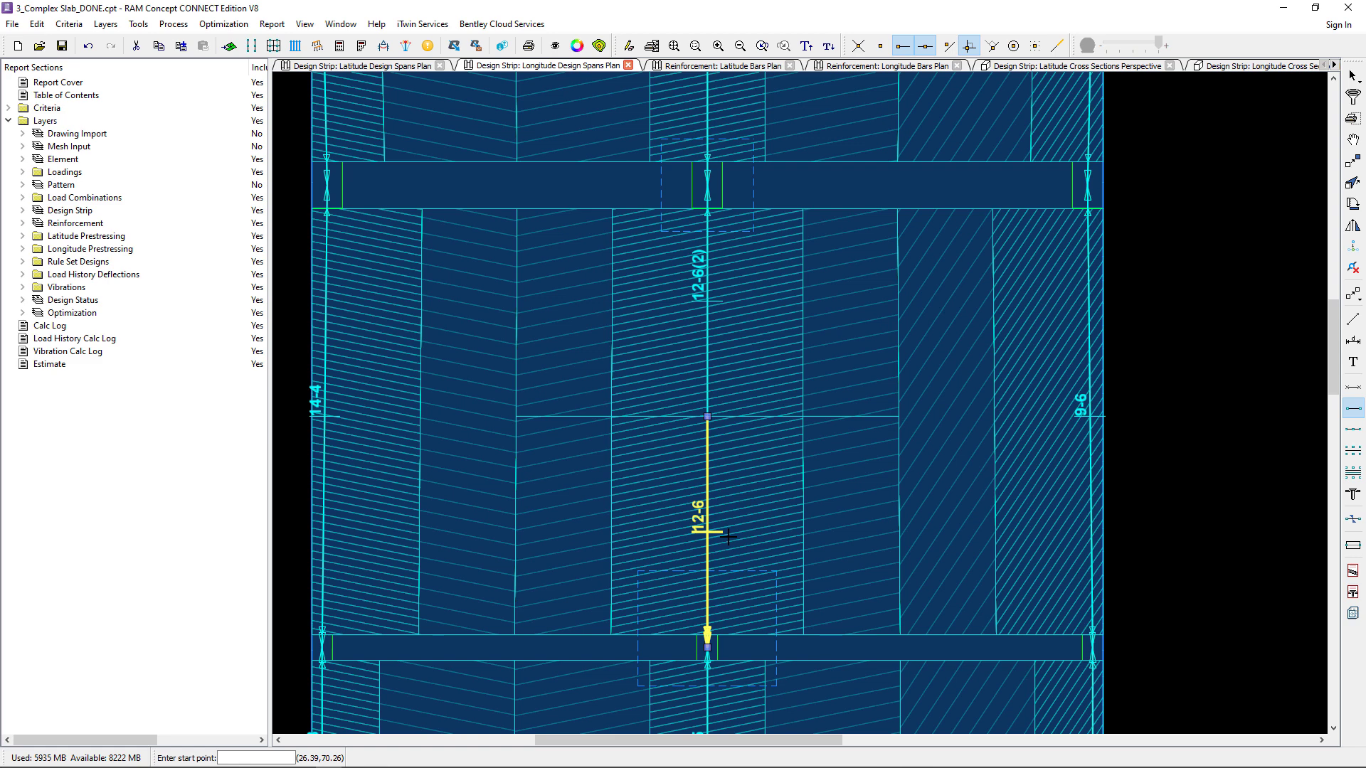
# Step: Recalculate the model, continuing past the analysis warnings, and reopen the longitude cross sections perspective
pyautogui.click(346, 48)
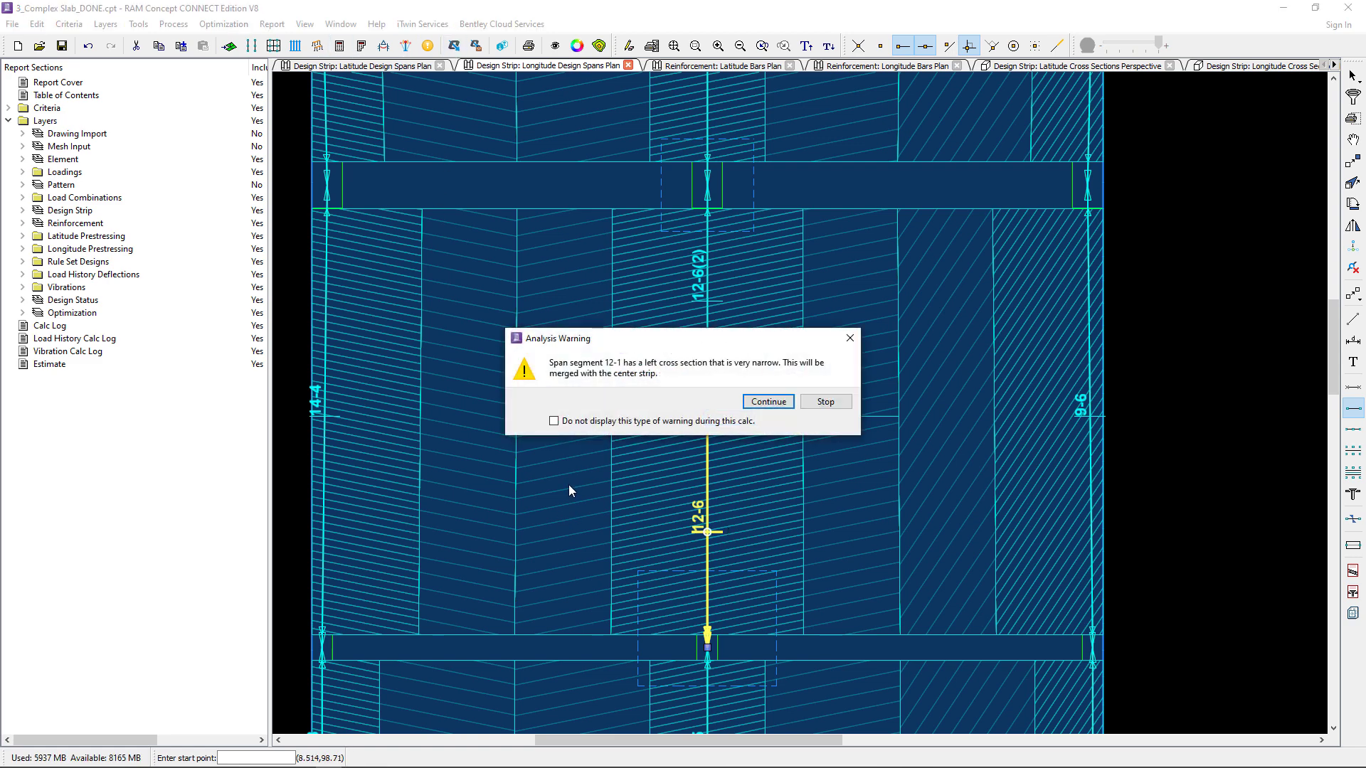
pyautogui.click(745, 404)
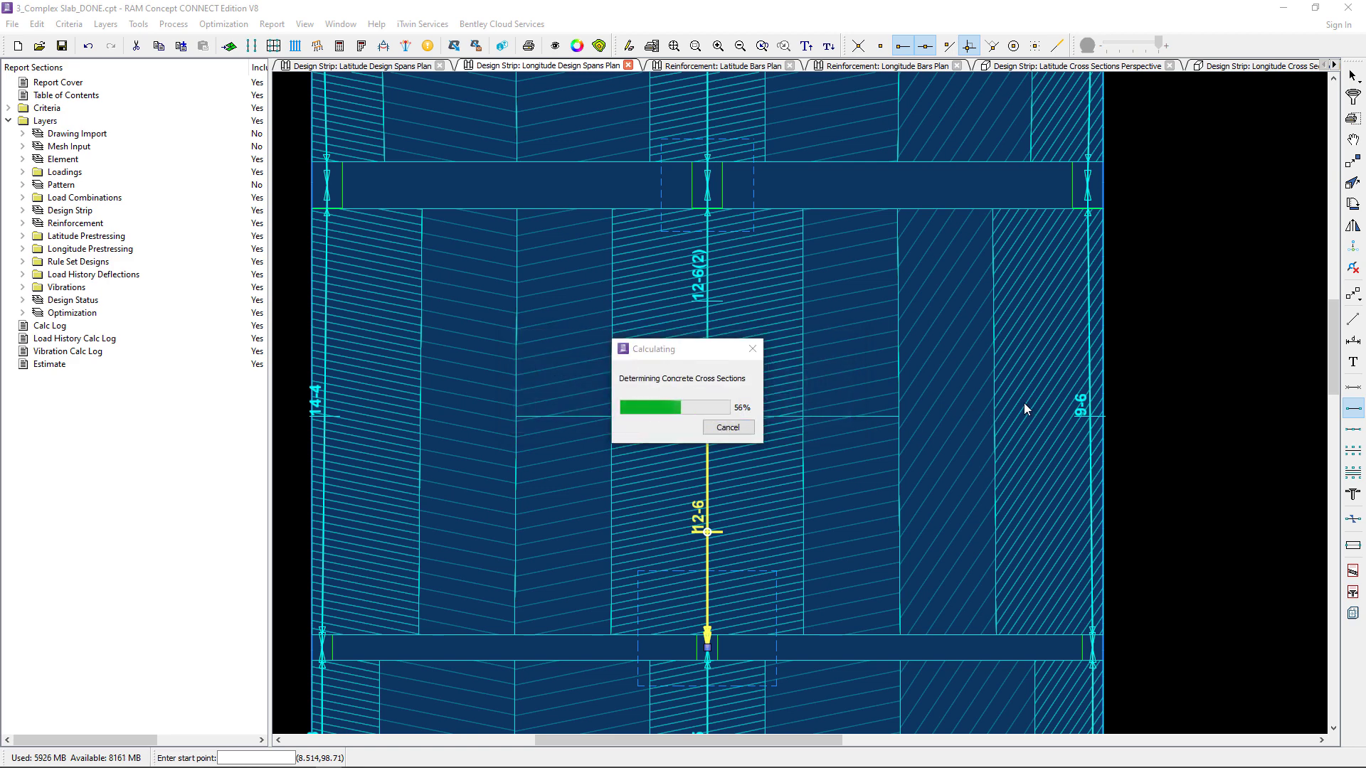
pyautogui.click(719, 400)
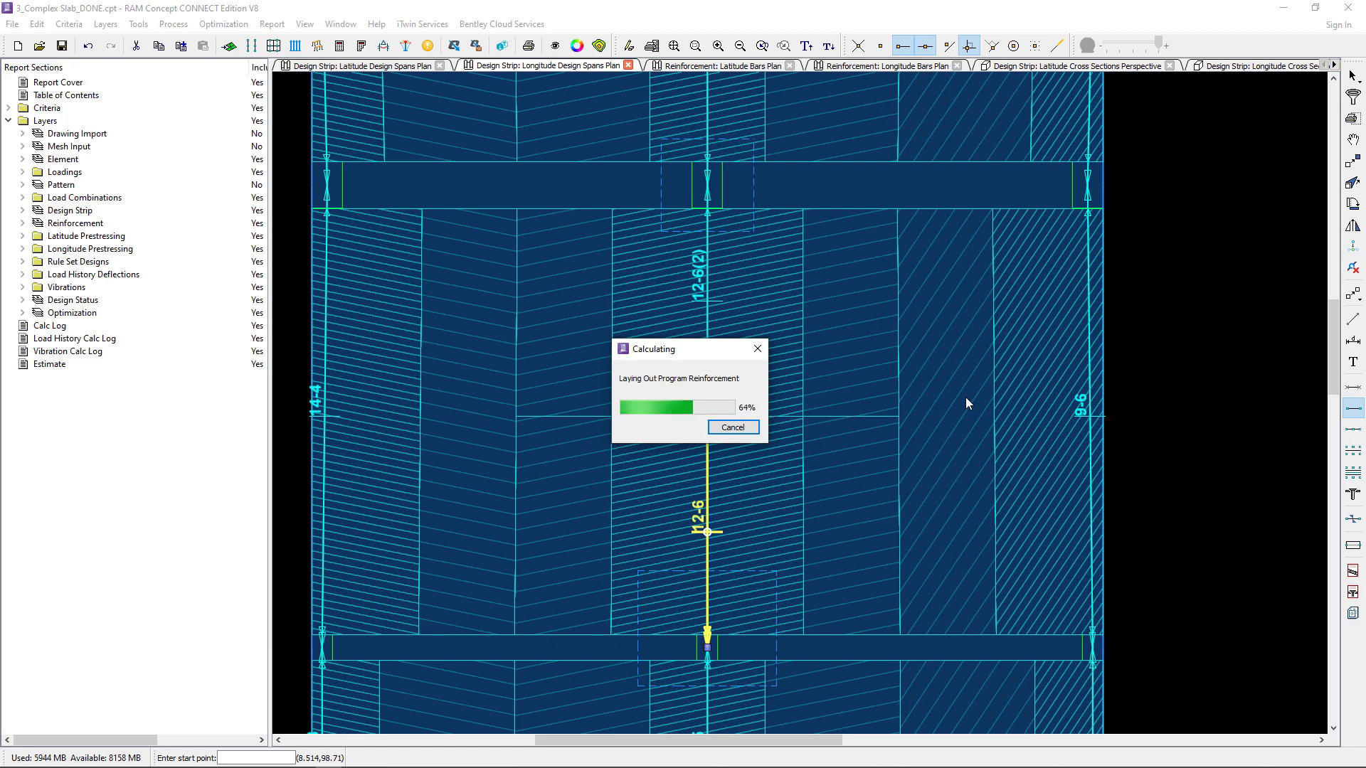
pyautogui.click(766, 406)
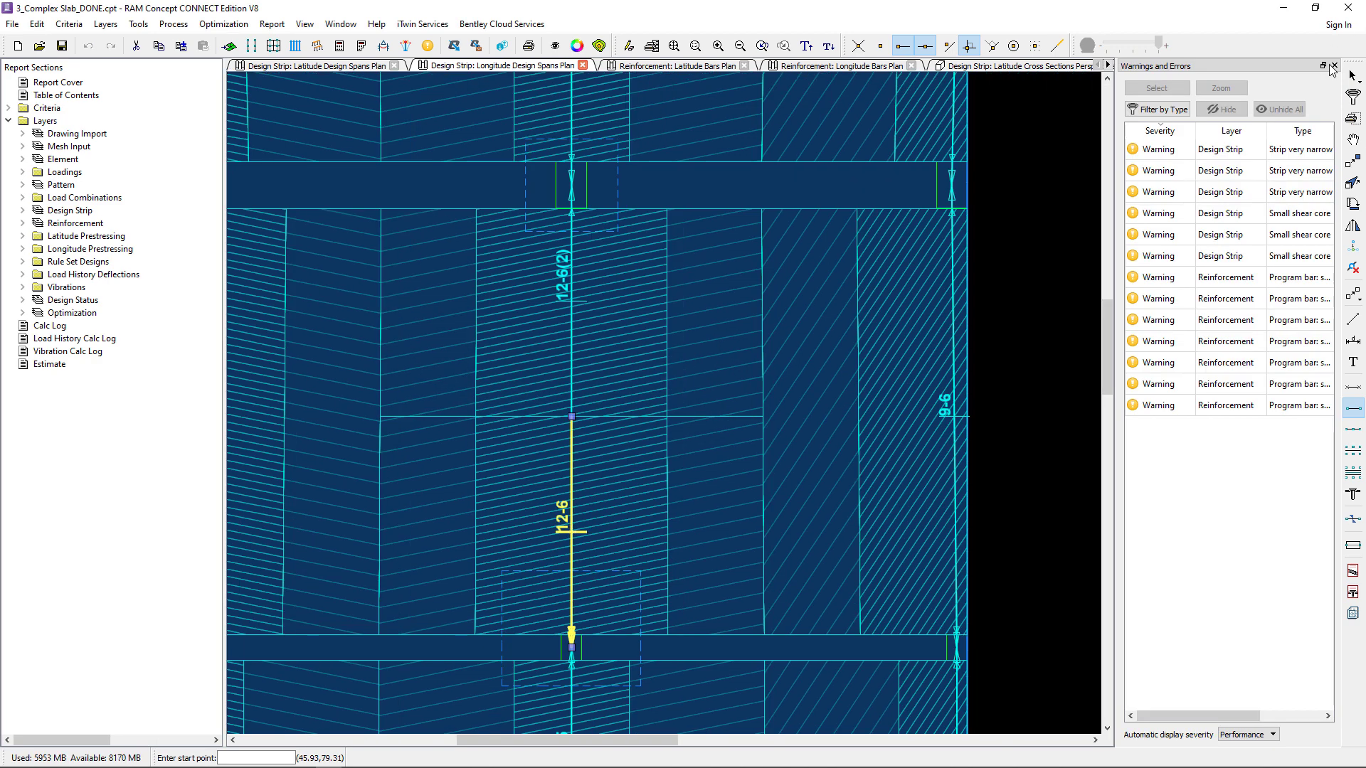
pyautogui.click(1333, 66)
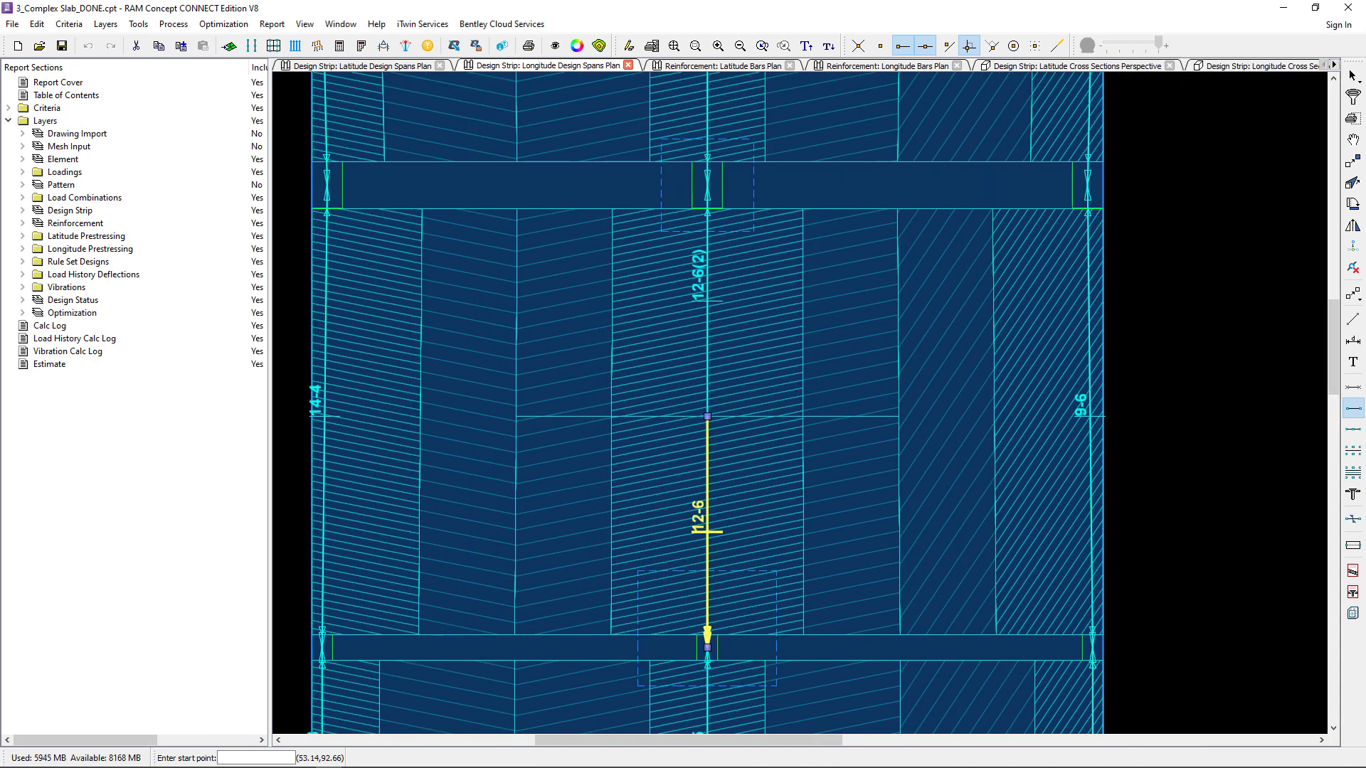
pyautogui.click(1223, 65)
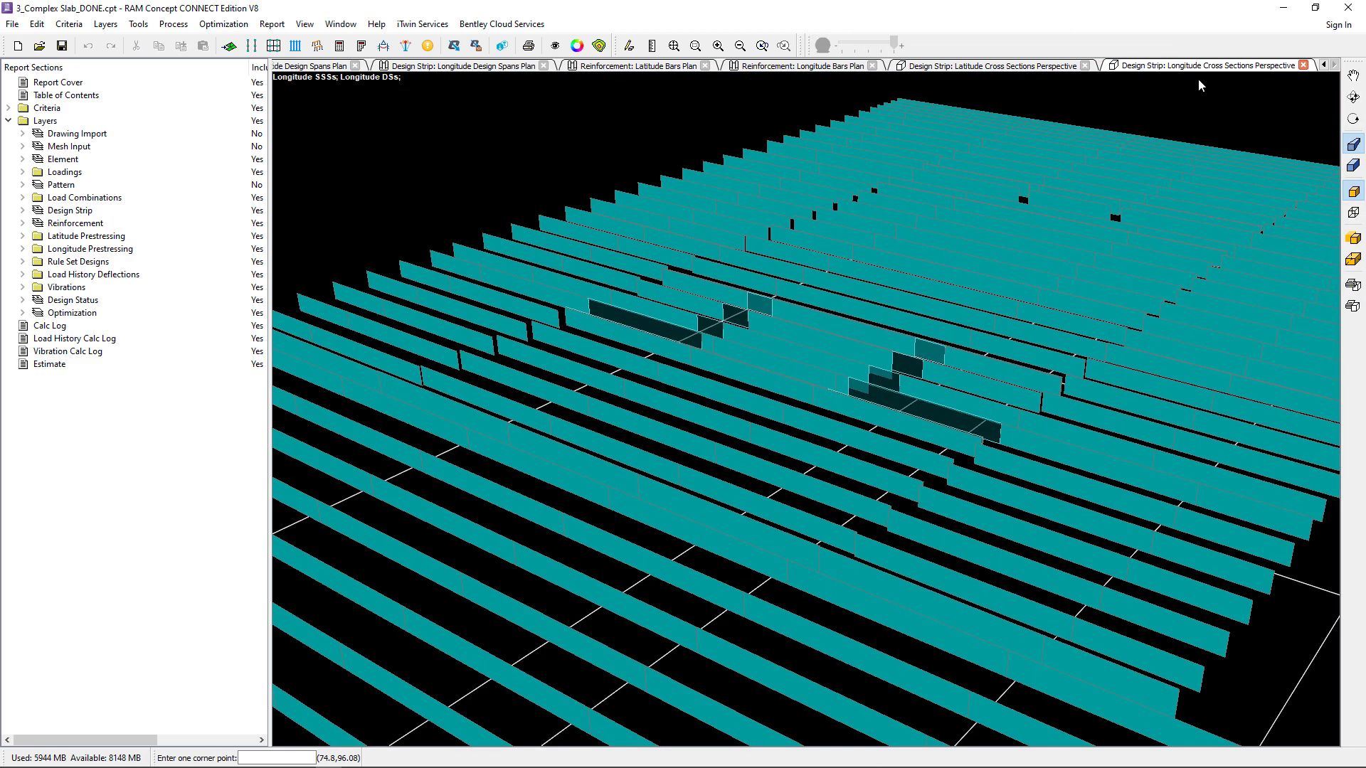